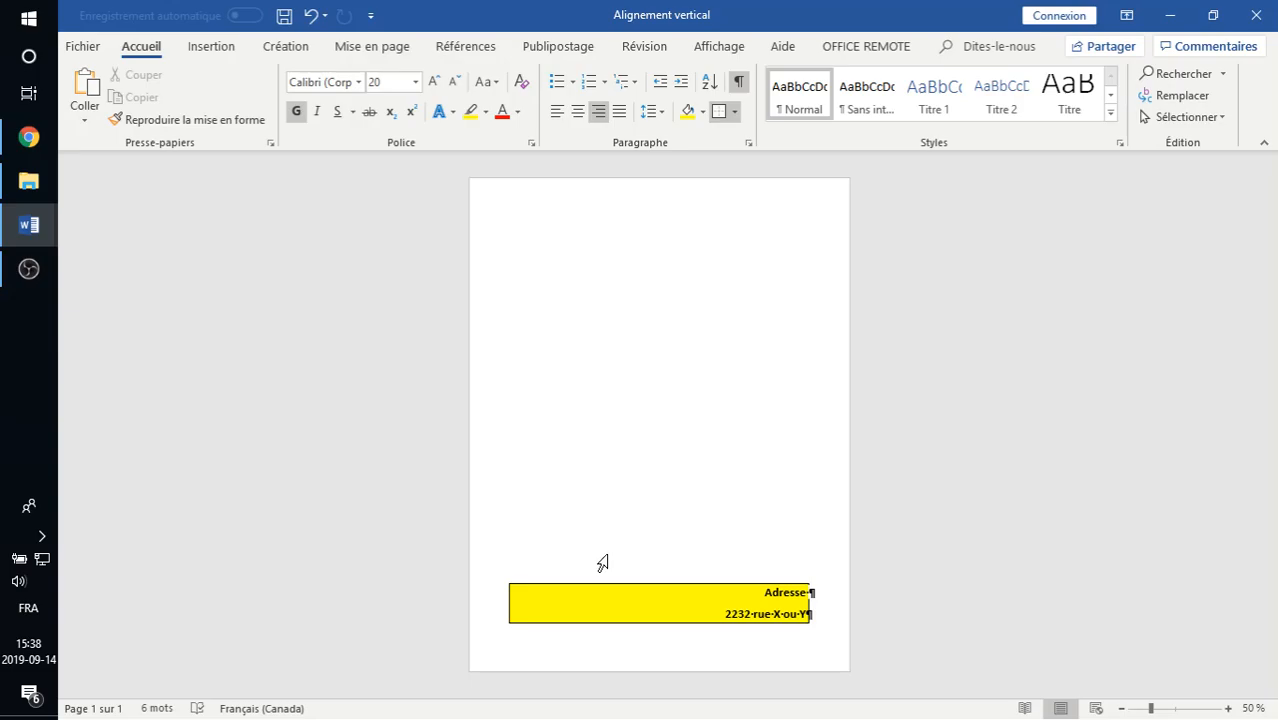
Switch the ribbon to the Mise en page tab.
click(379, 50)
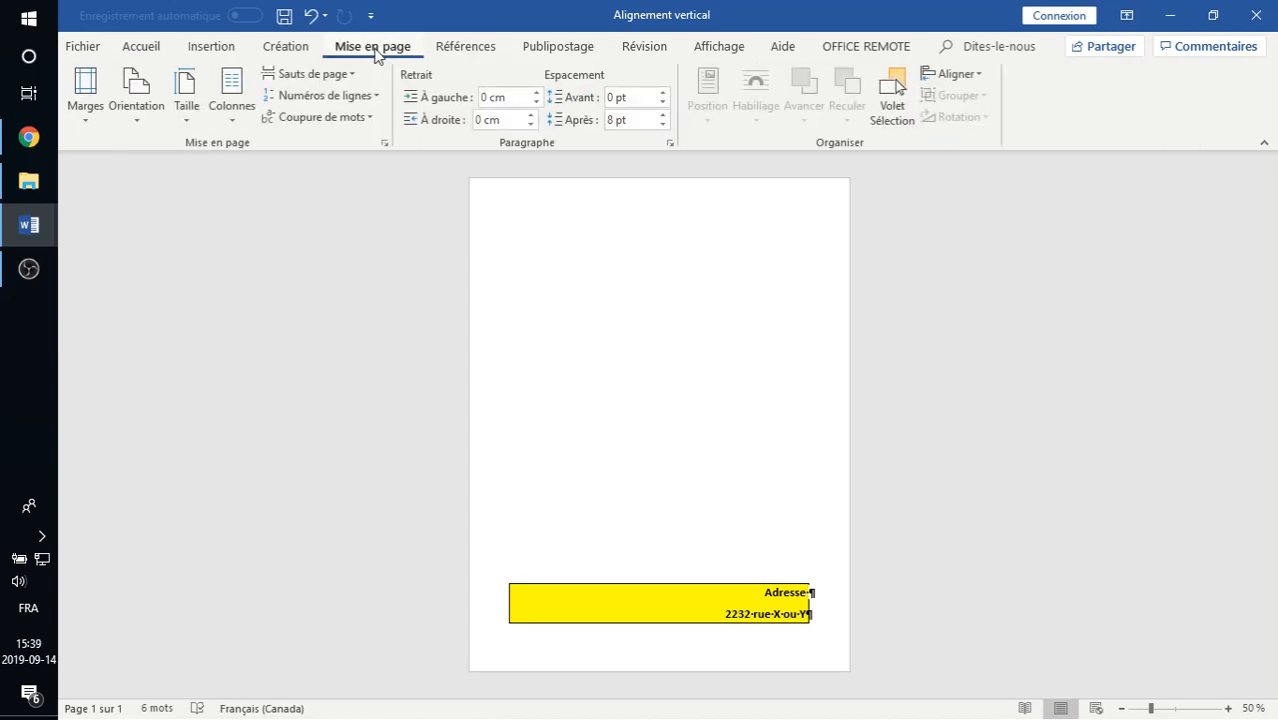
In Page Setup's Disposition settings, set Alignement vertical to Justifié.
click(386, 143)
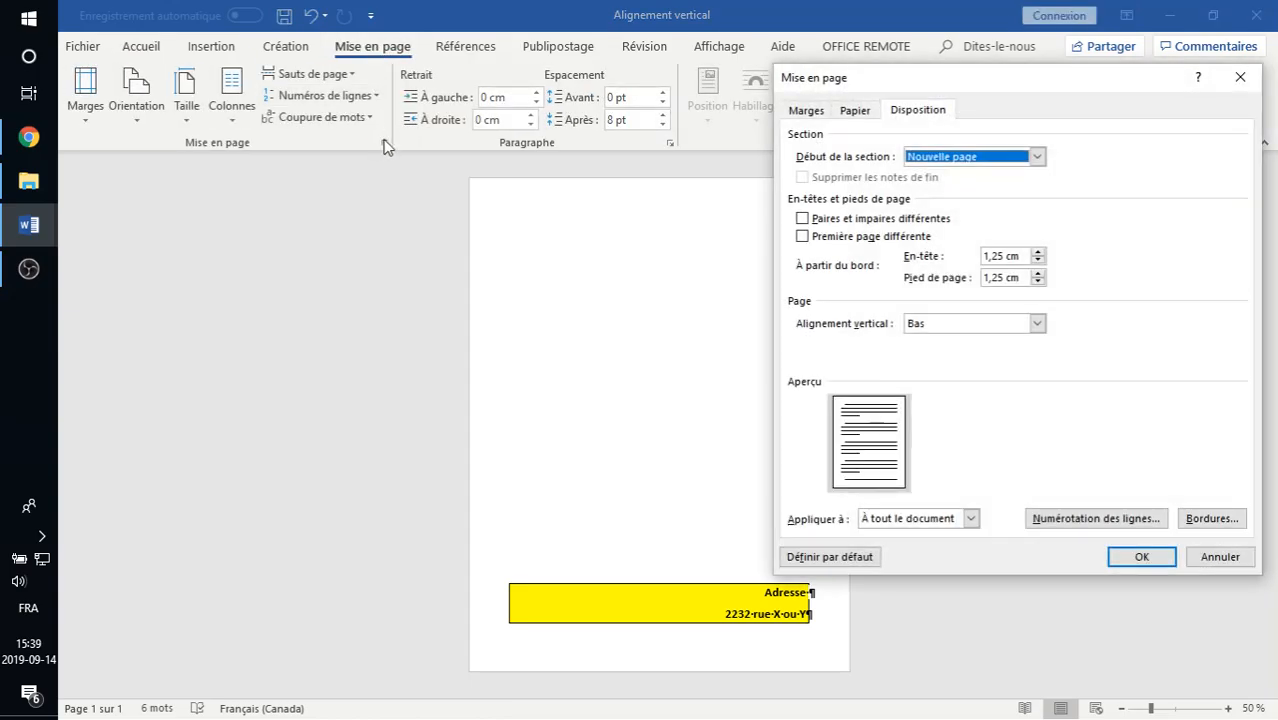
click(960, 323)
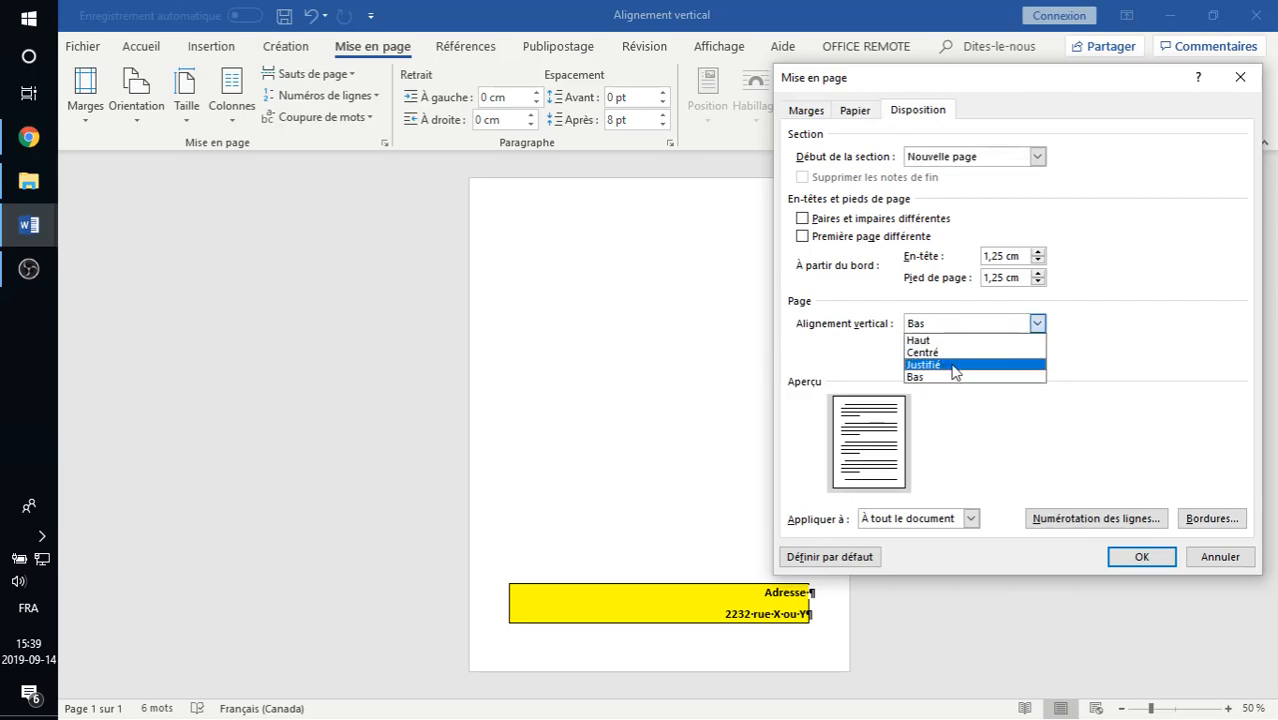
click(954, 365)
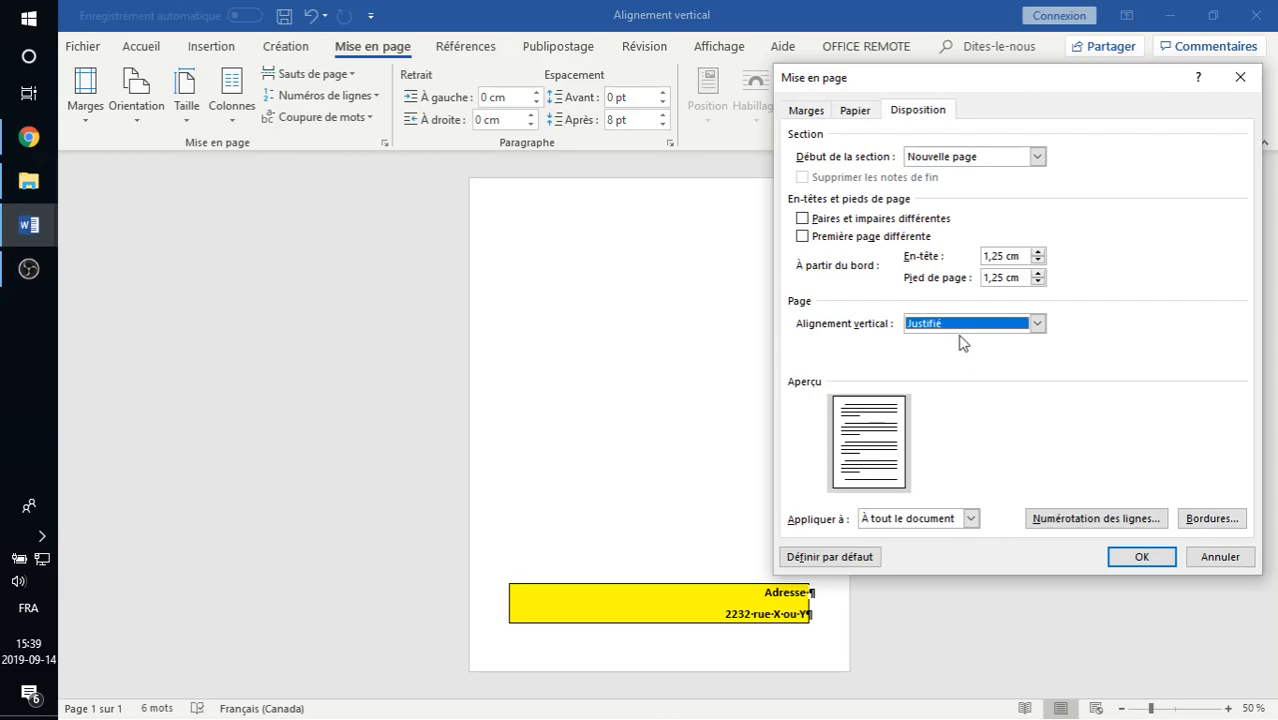
click(1135, 557)
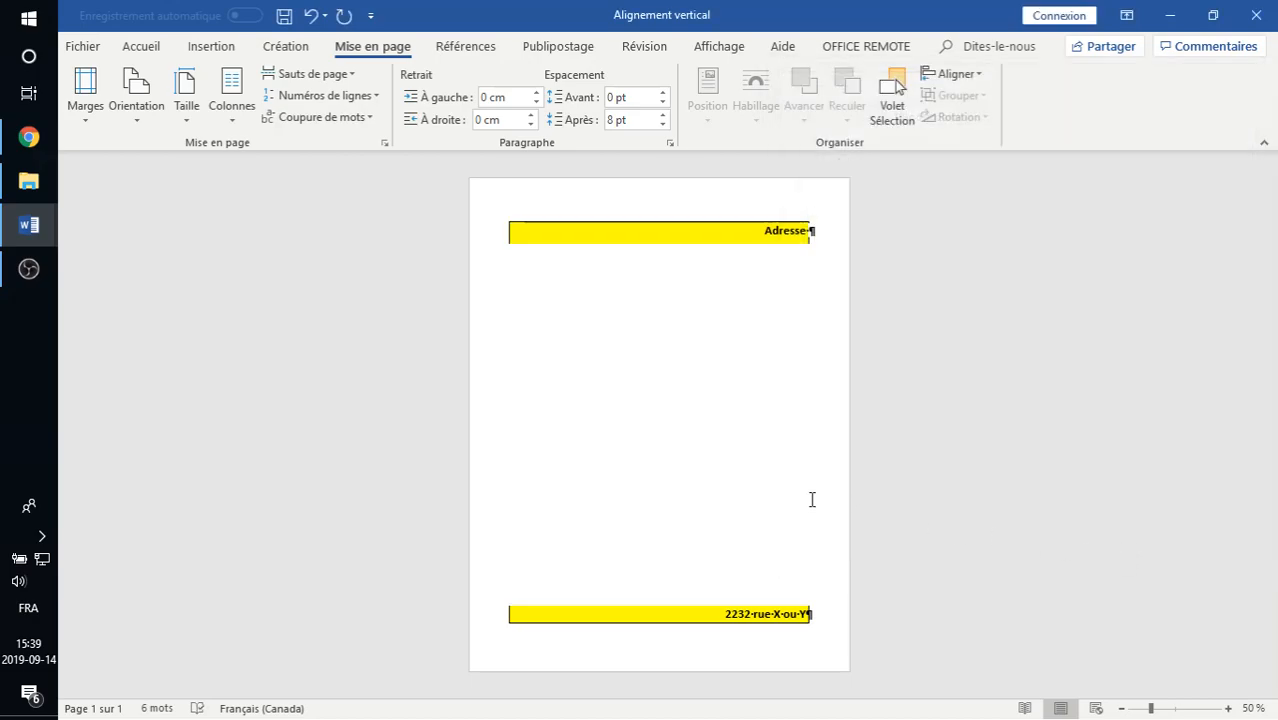
Replace all the text with 'Travail-pratique #1' and a 'Présenté à' line beneath it.
key(ctrl+a)
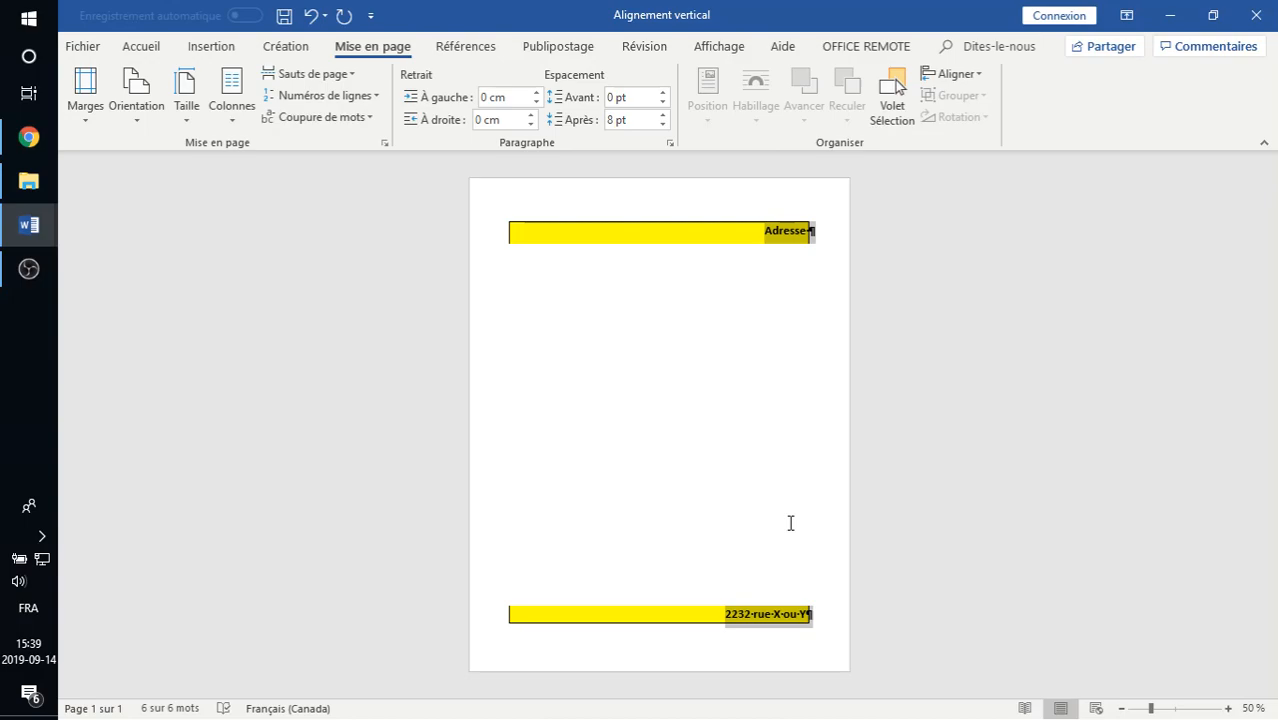
key(Delete)
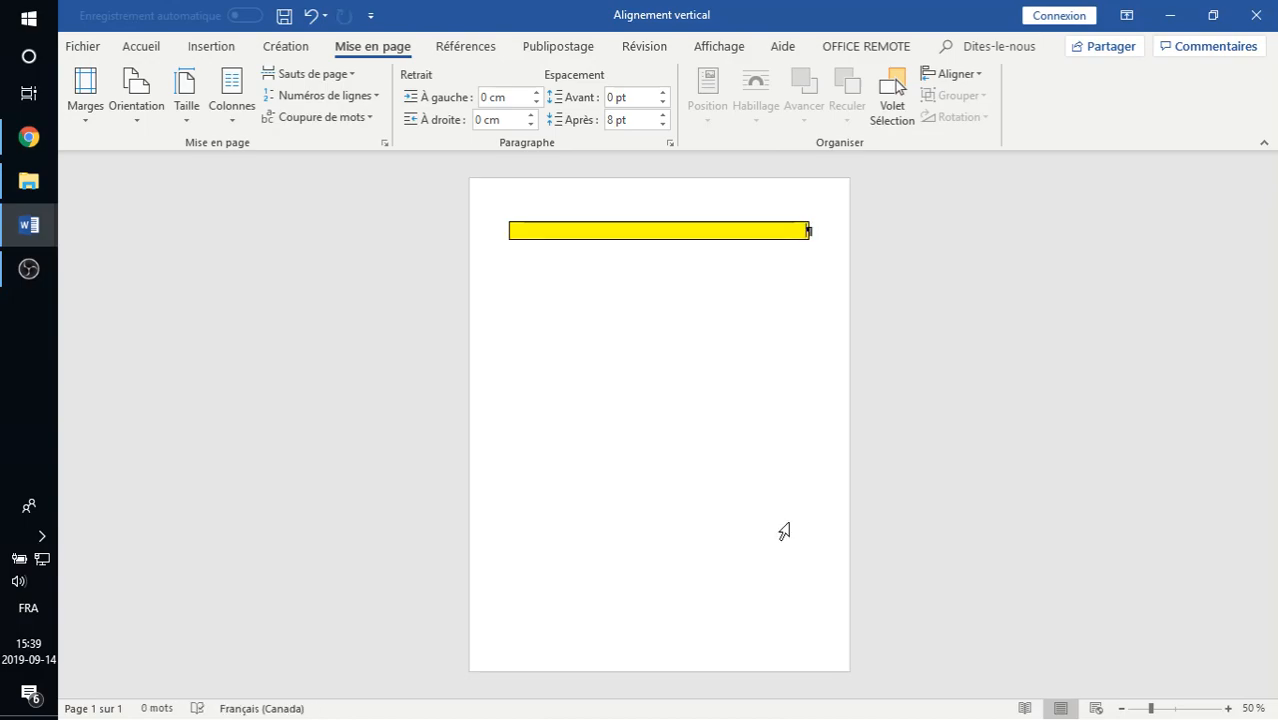
text(Travail-pratiq)
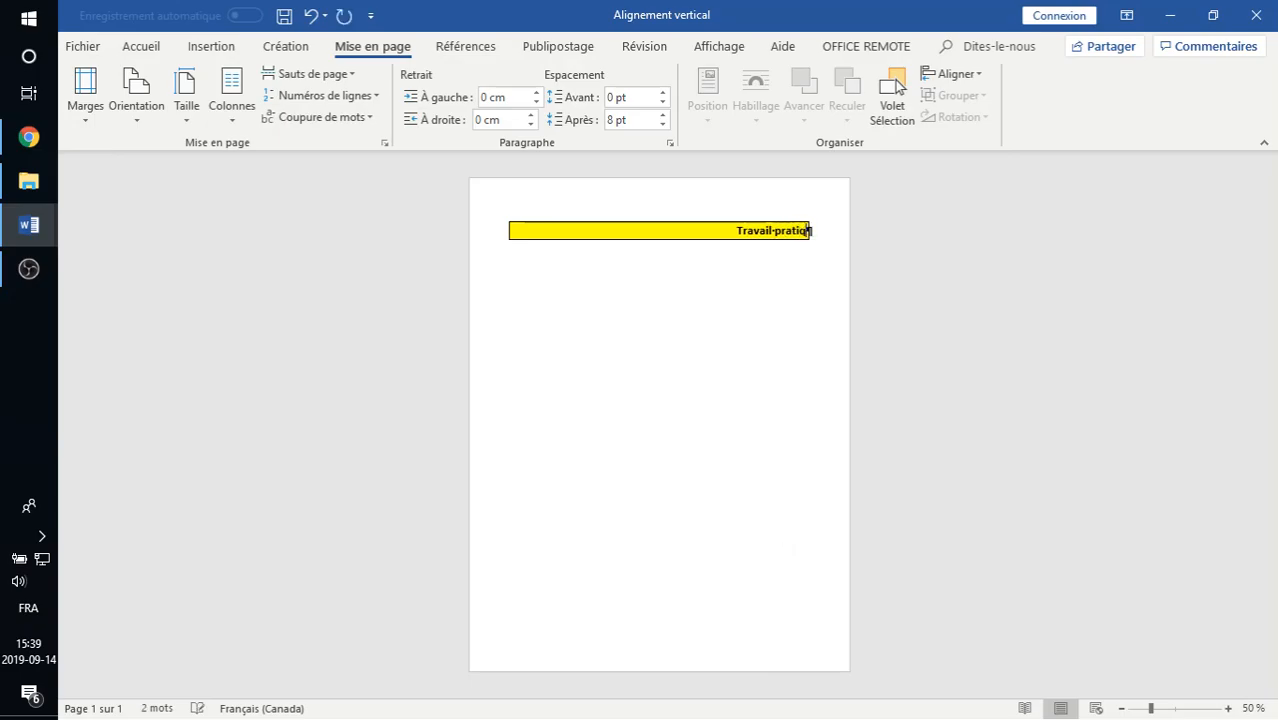
text(ue #1)
key(Return)
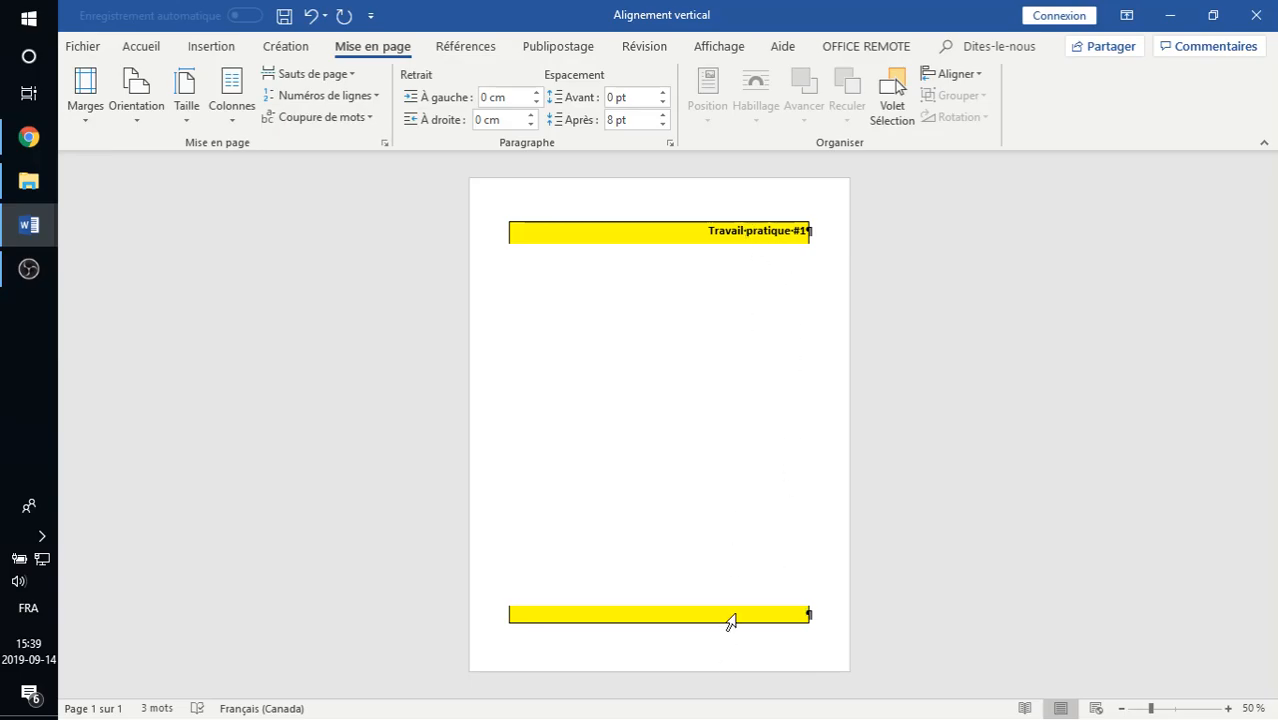
text(Présenté à)
key(Return)
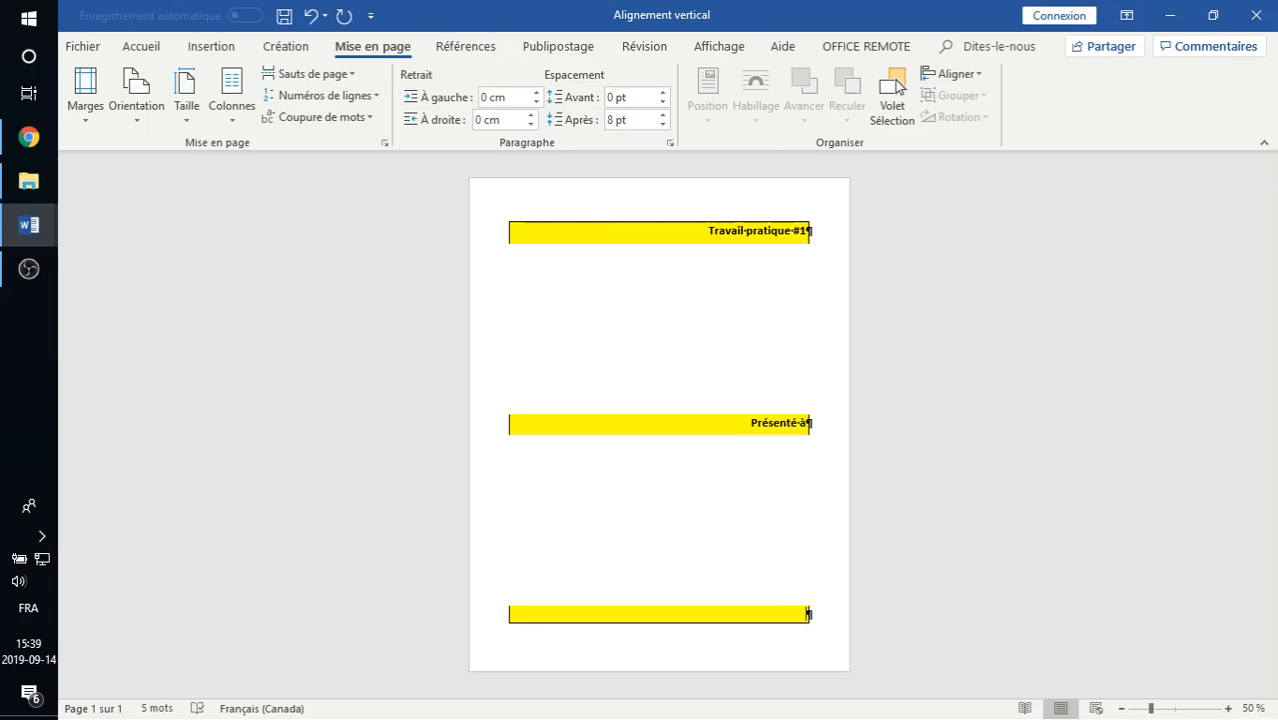
Type the recipient's name, 'Par' and the author's name on separate lines at the bottom.
triple_click(743, 619)
key(Return)
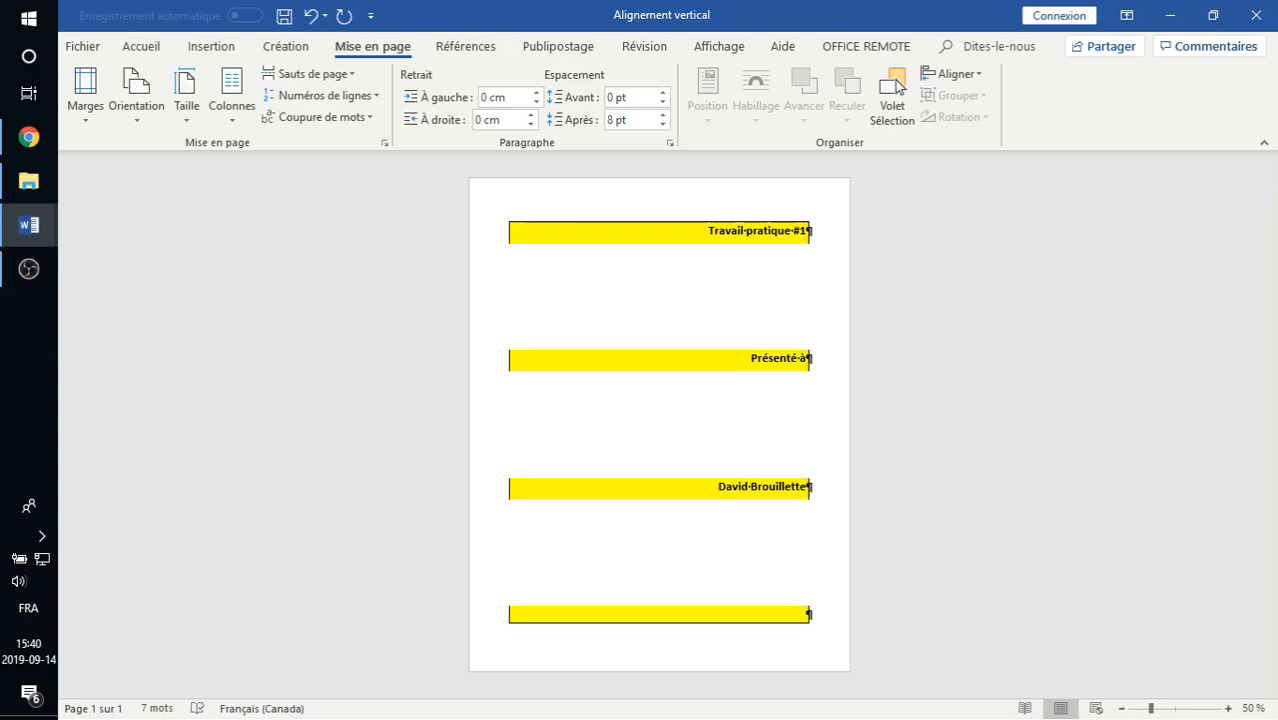
text(Par)
key(Return)
key(Return)
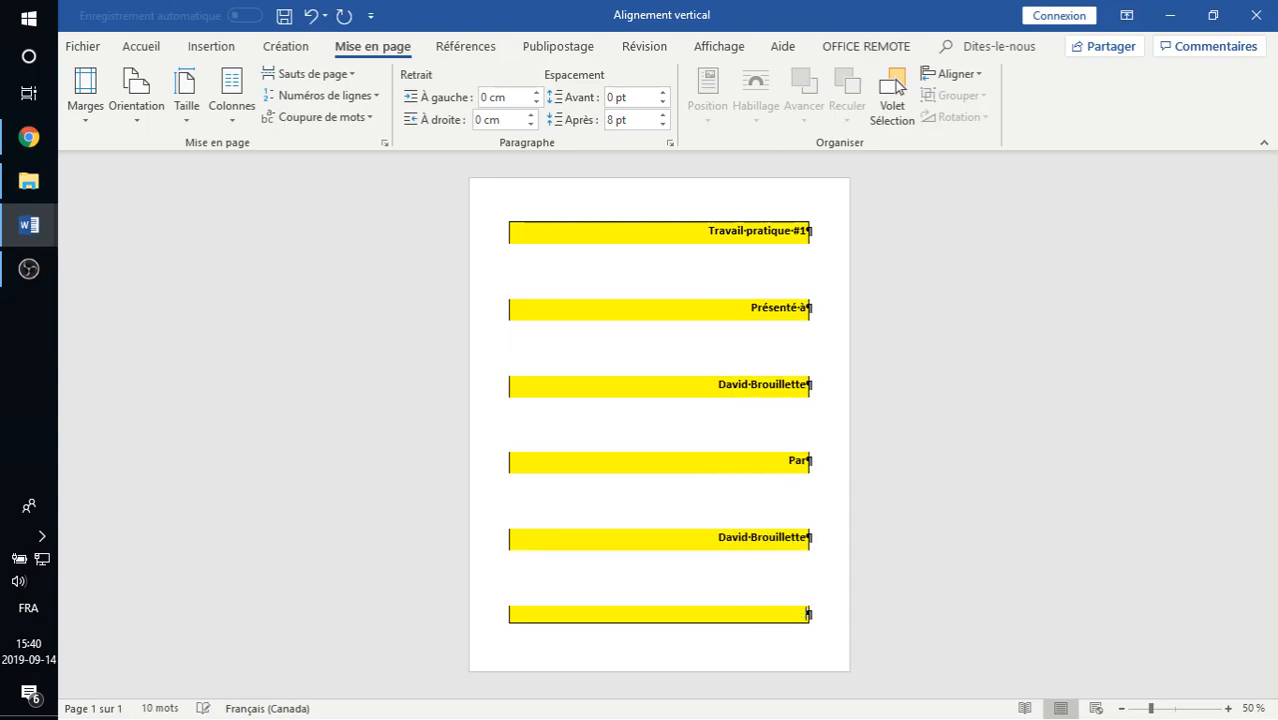
Add 'Collège XYZ', 'Département de Techniques en Informatique' and '14 septembre 2019' lines.
text(Collège XYZ)
key(Return)
text(Département de )
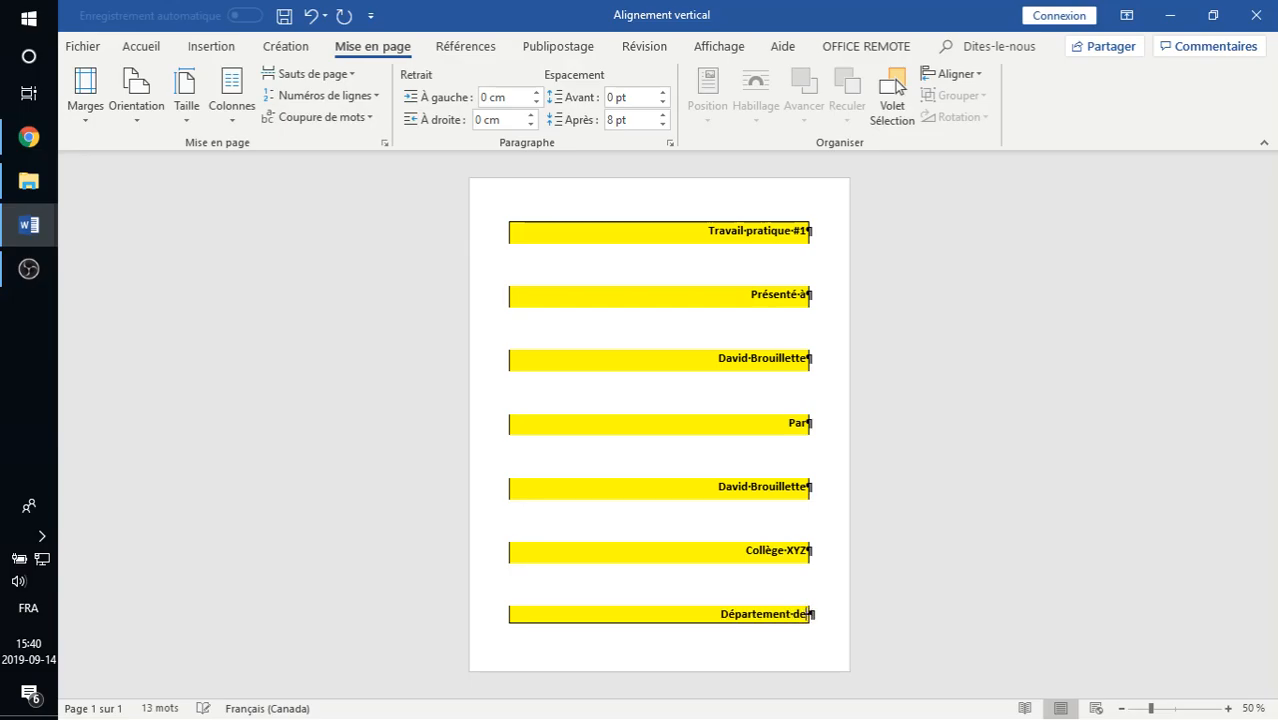
text(Techniques en Informatique)
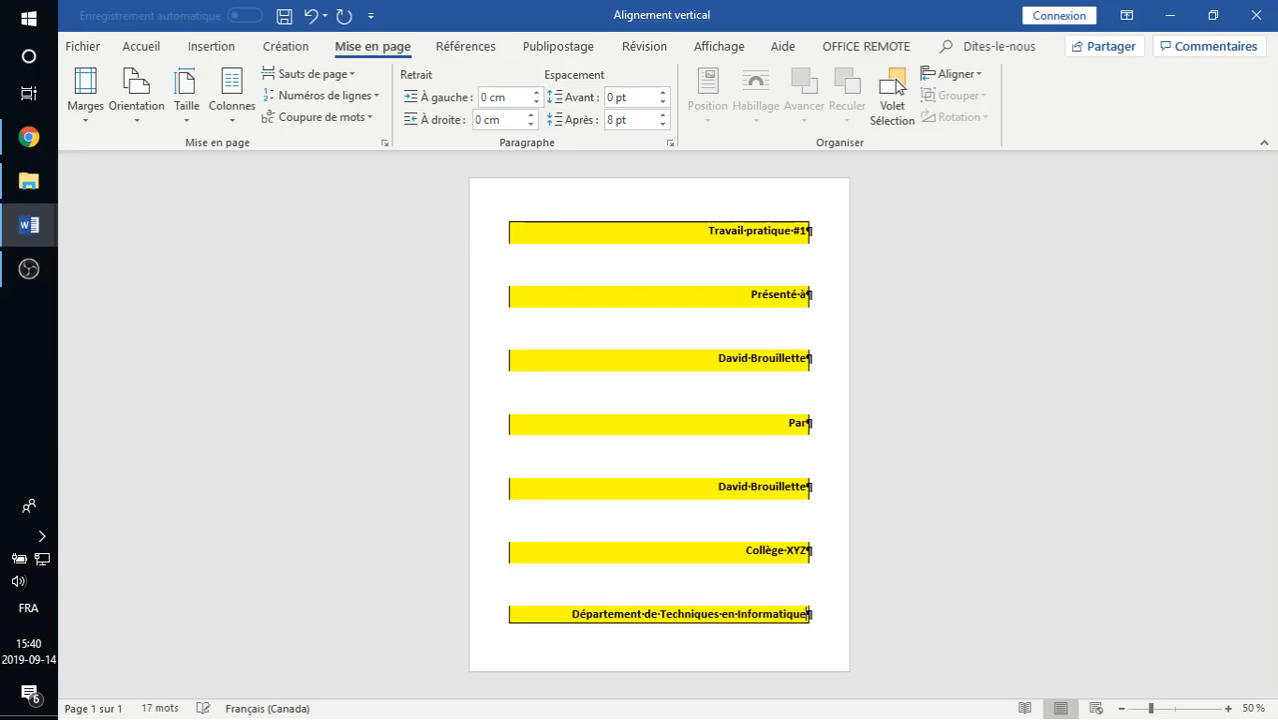
key(Return)
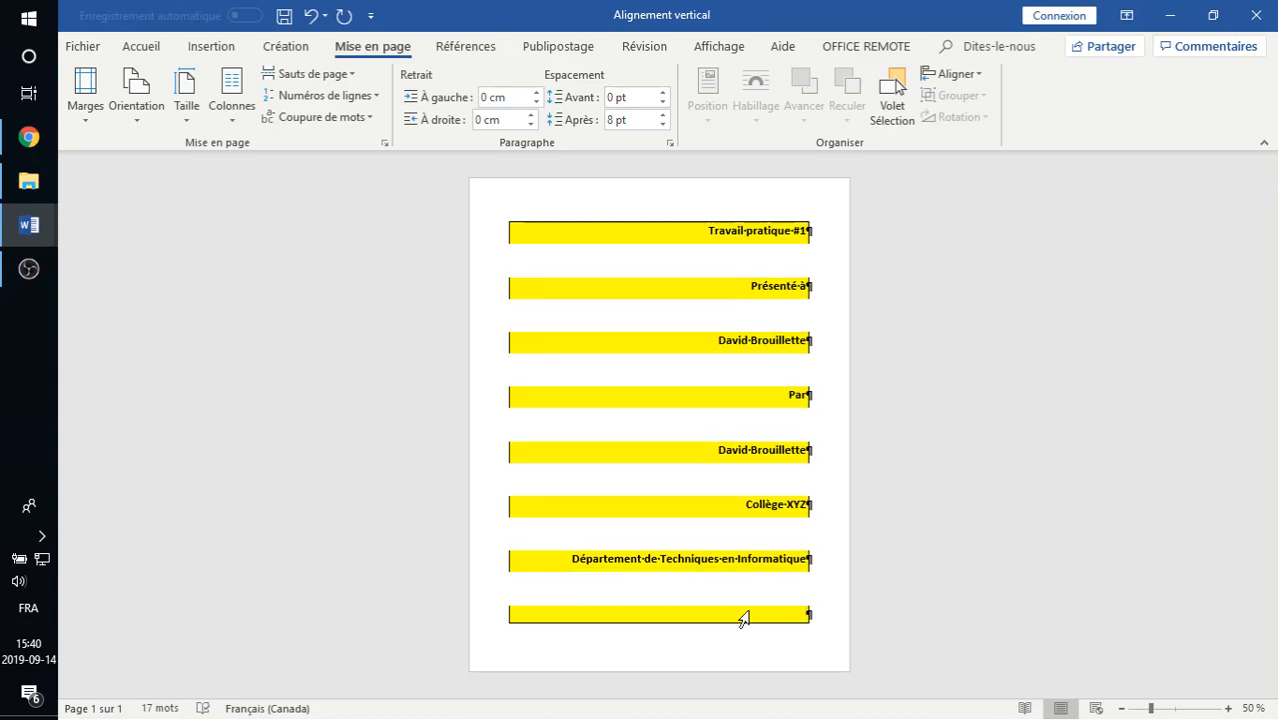
text(14 septembre)
key(Return)
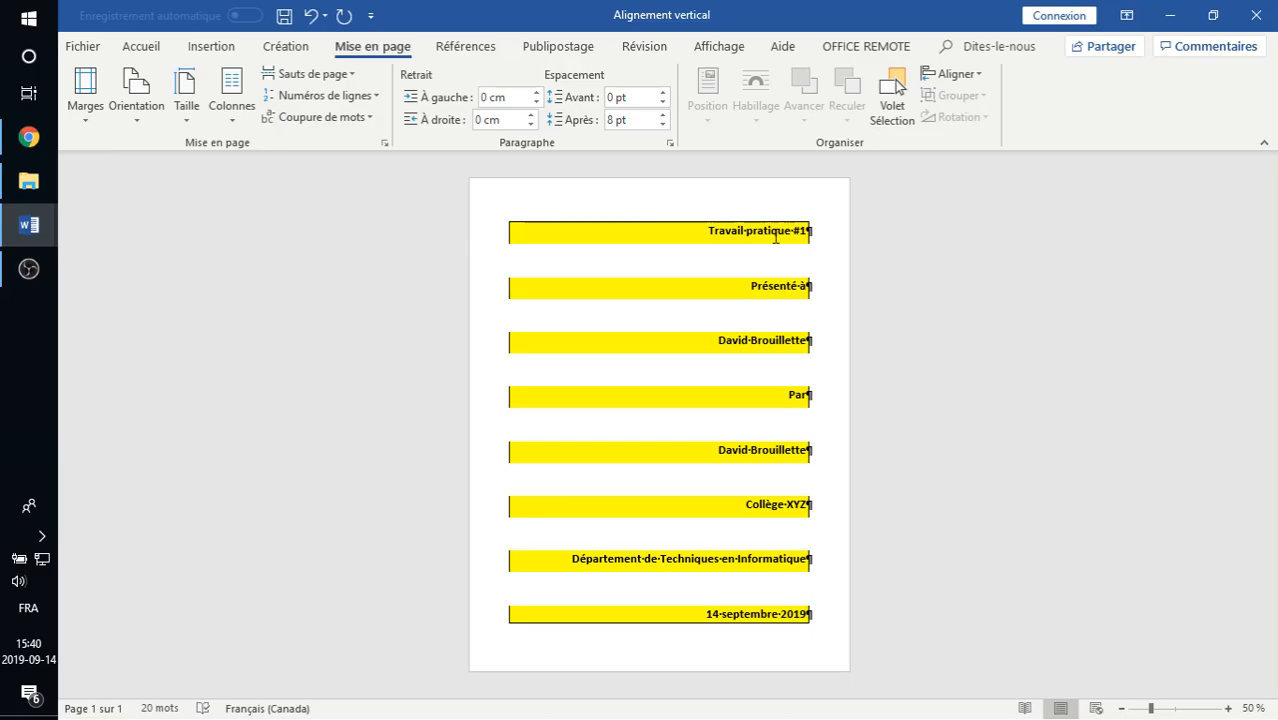
Centre all eight lines and set shading to Aucune couleur with Aucune bordure.
key(ctrl+a)
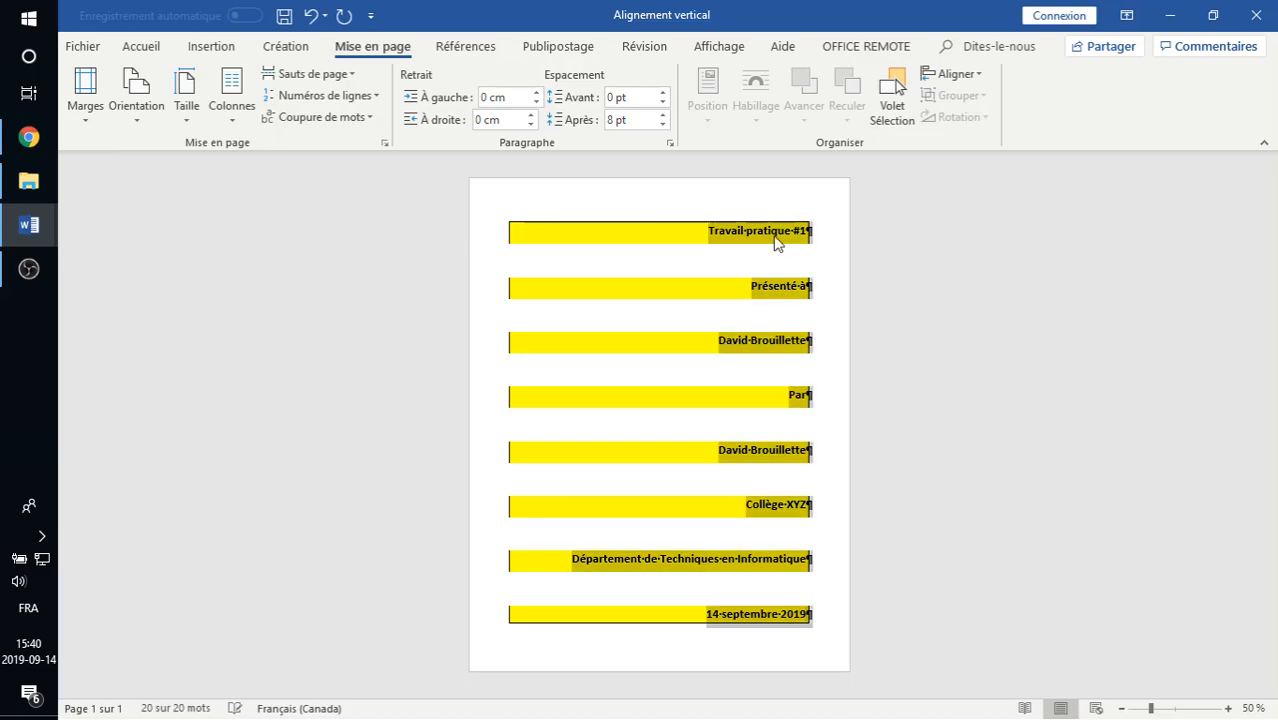
click(127, 50)
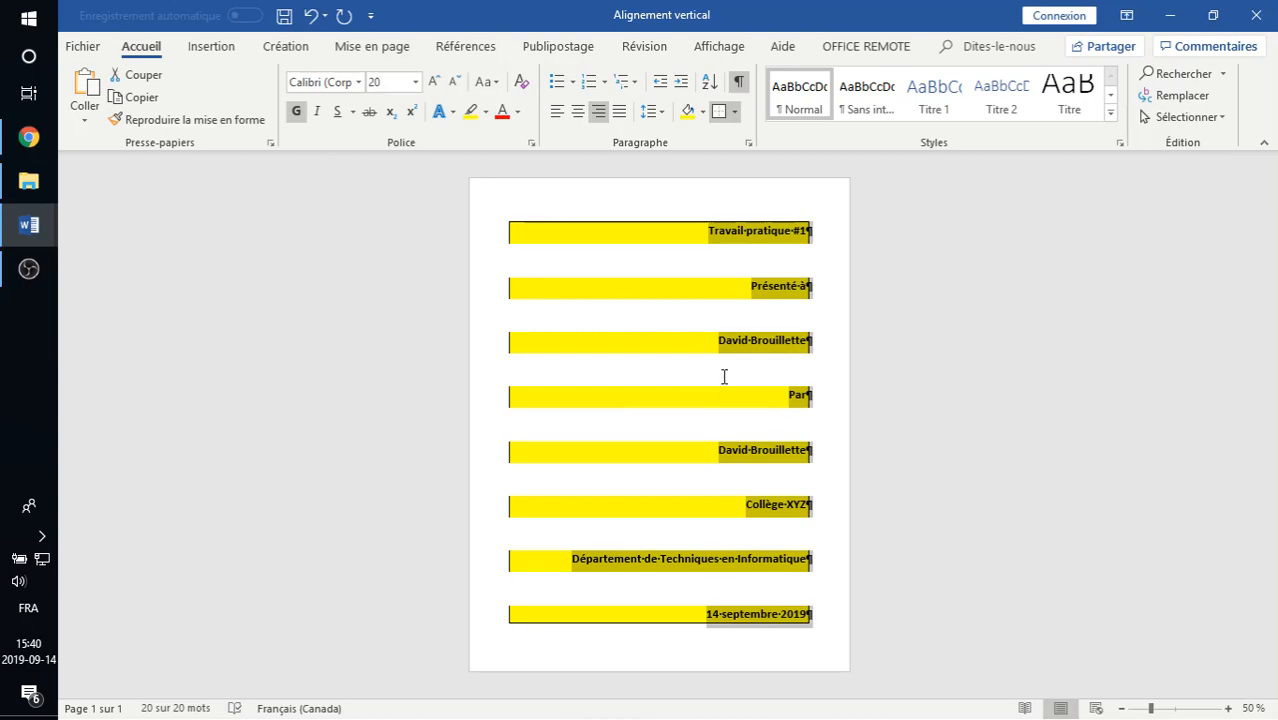
click(576, 115)
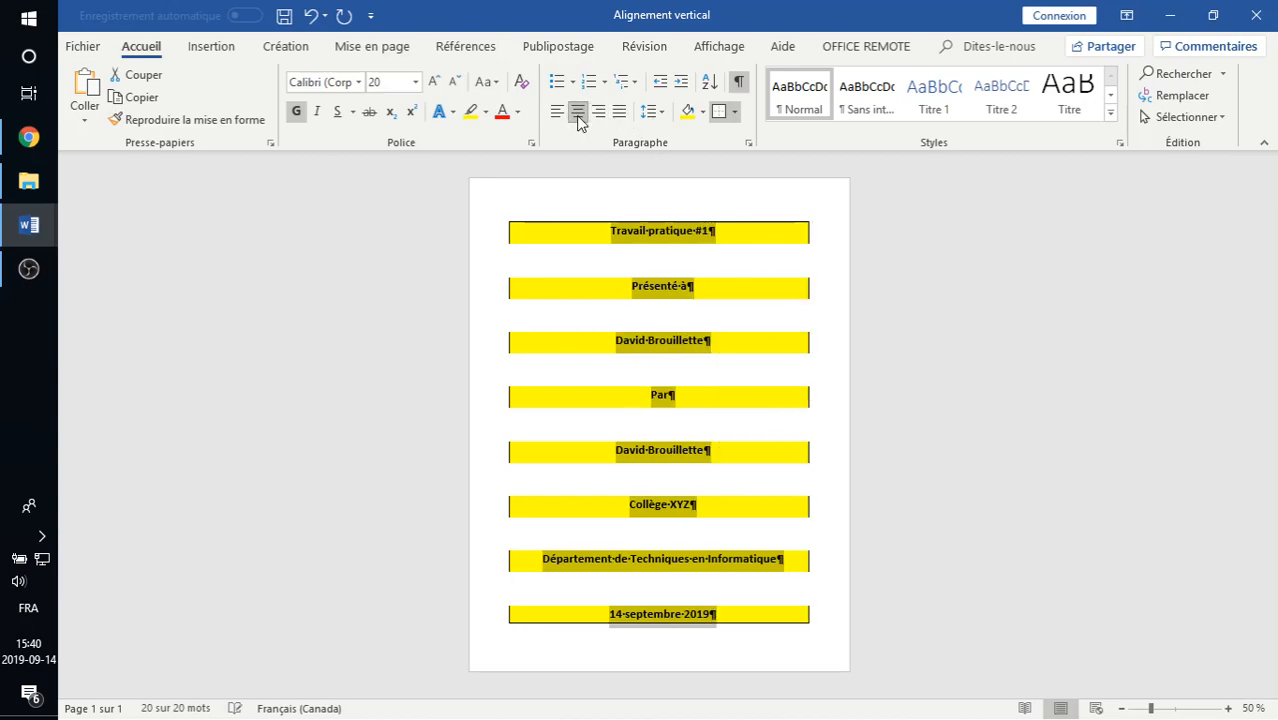
click(704, 112)
click(724, 284)
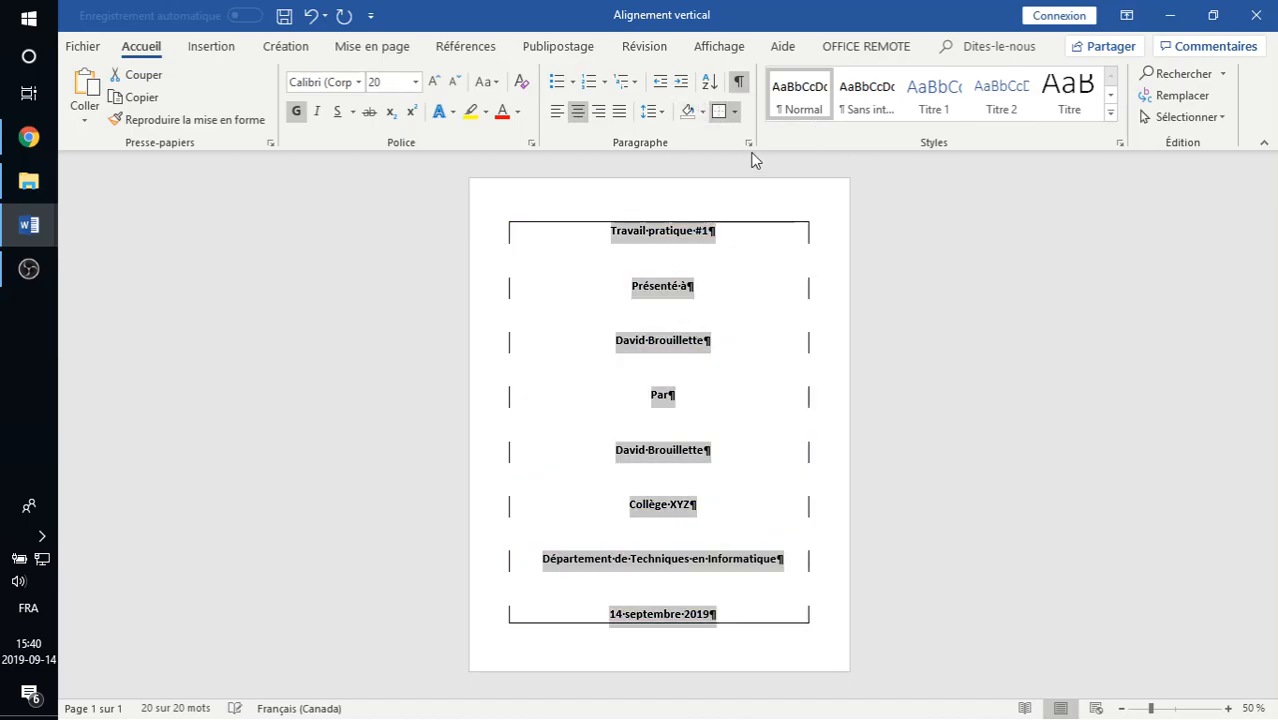
click(735, 112)
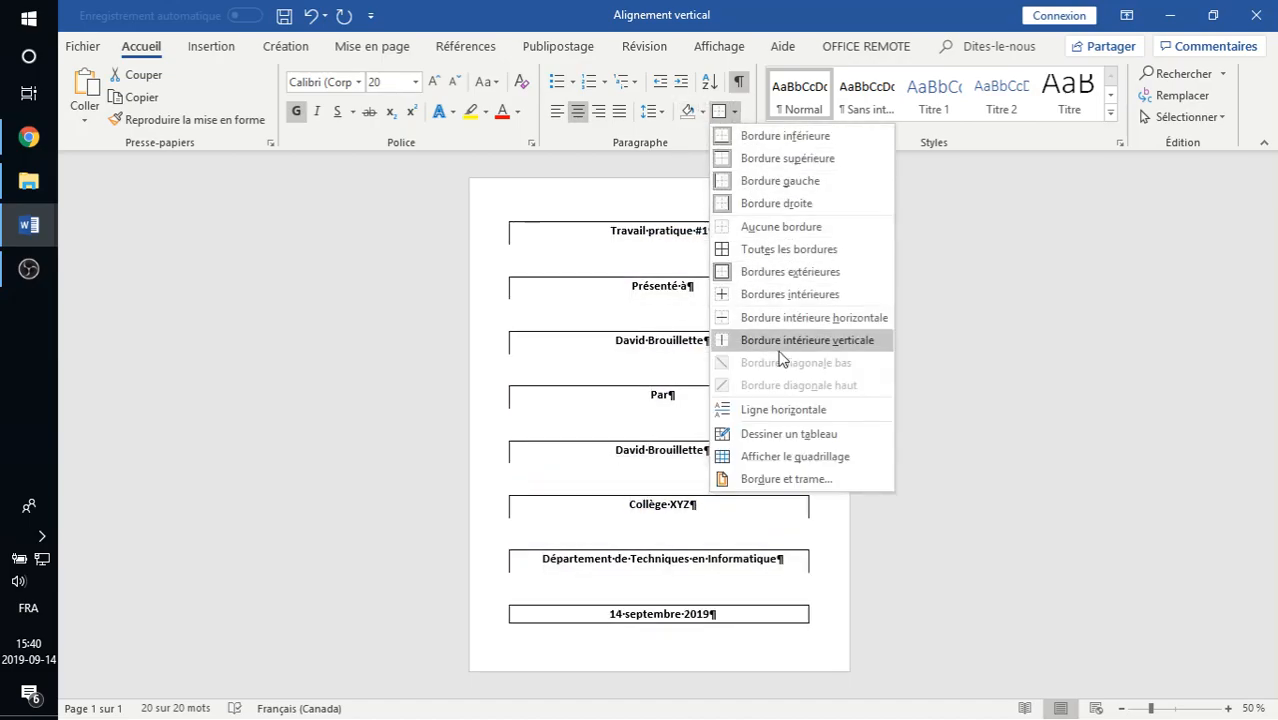
click(770, 228)
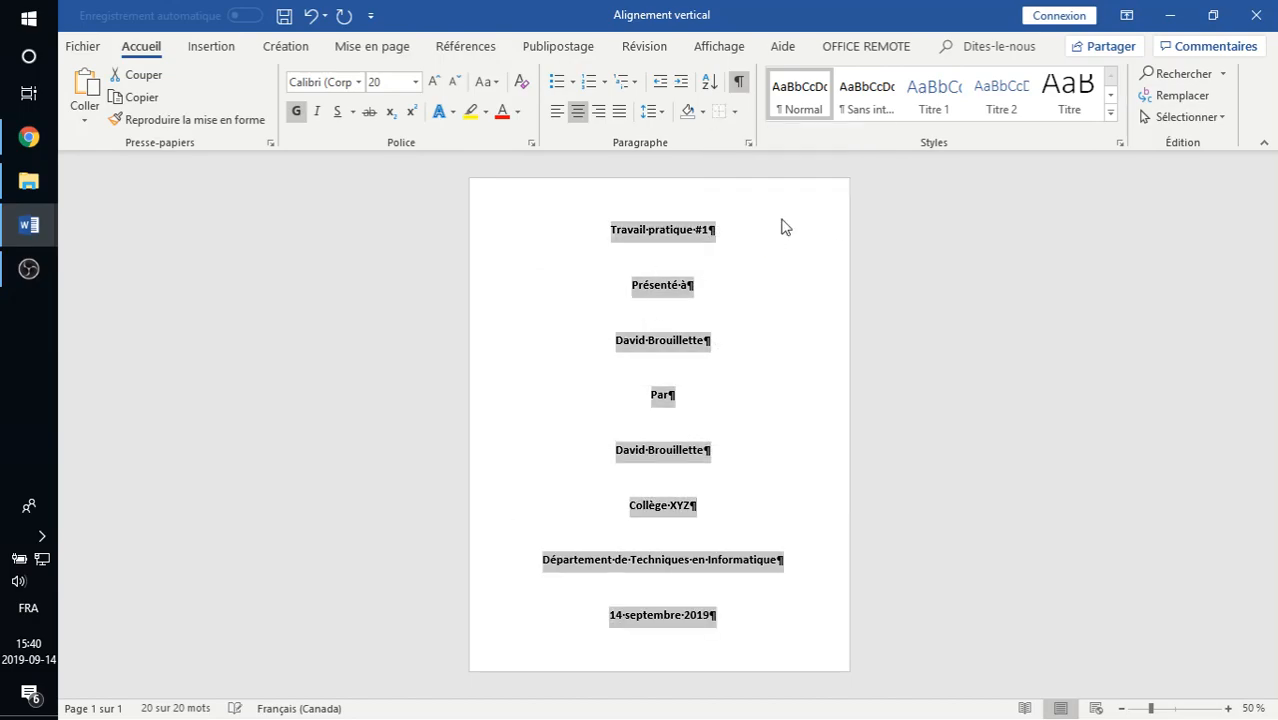
Join the recipient's name to the 'Présenté à' paragraph using a manual line break.
click(719, 343)
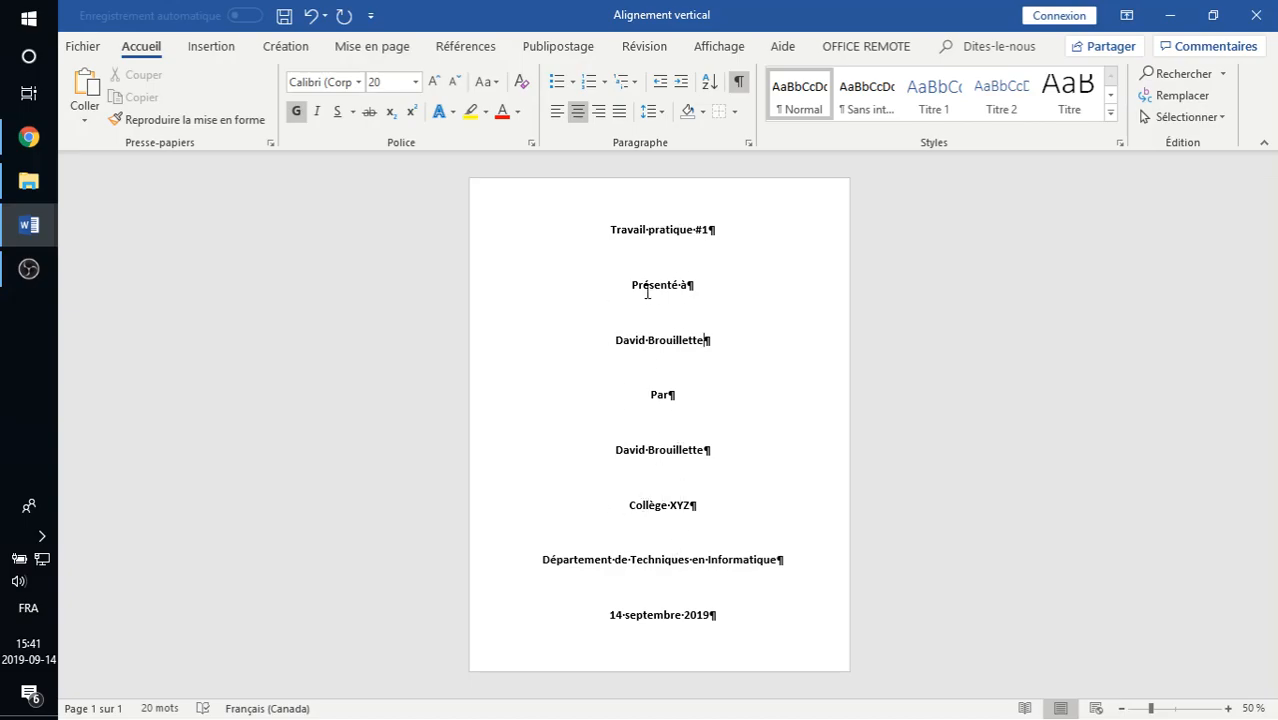
click(595, 343)
key(ctrl+l)
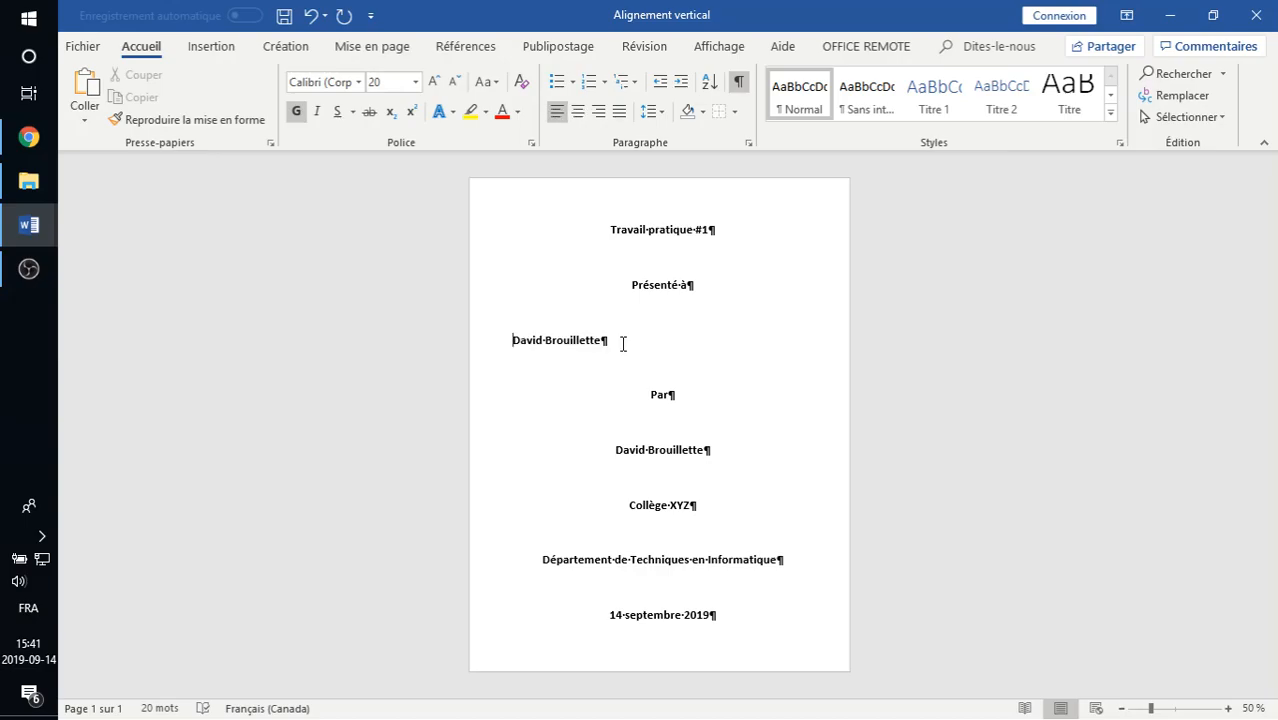
key(BackSpace)
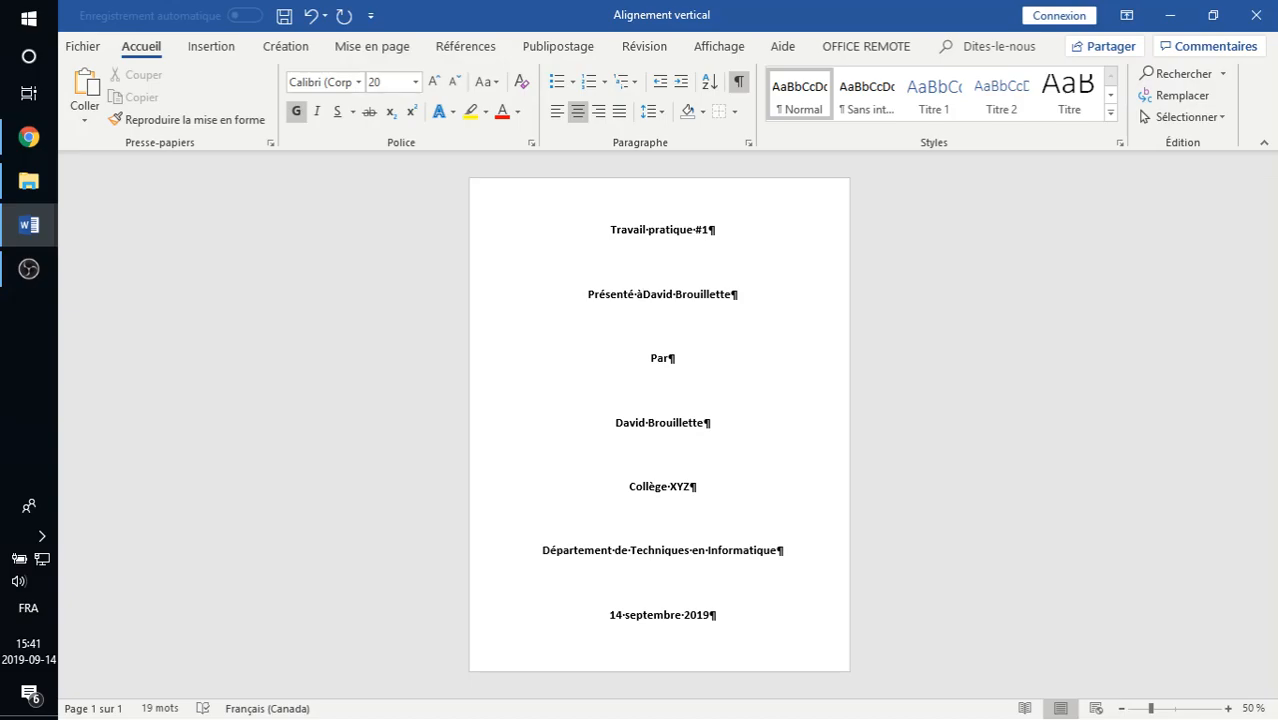
key(shift+Return)
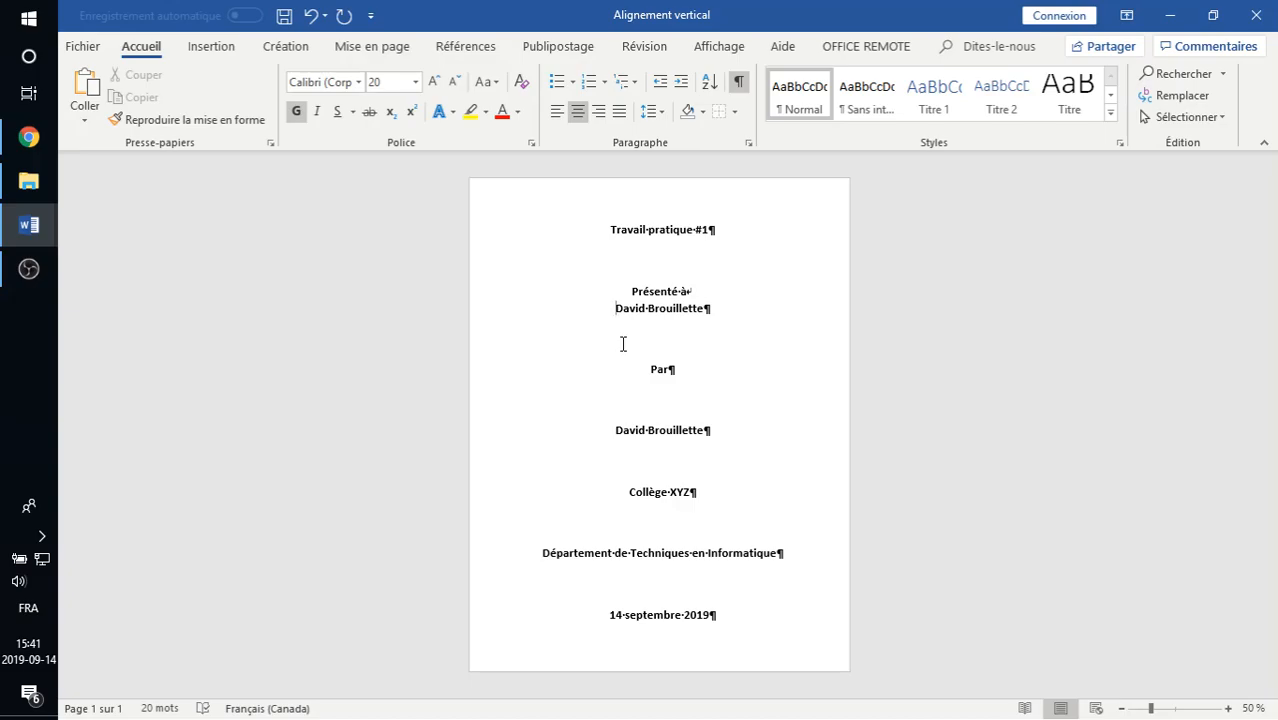
Link the author to 'Par', the department to 'Collège XYZ', and the date below the department with line breaks.
click(618, 430)
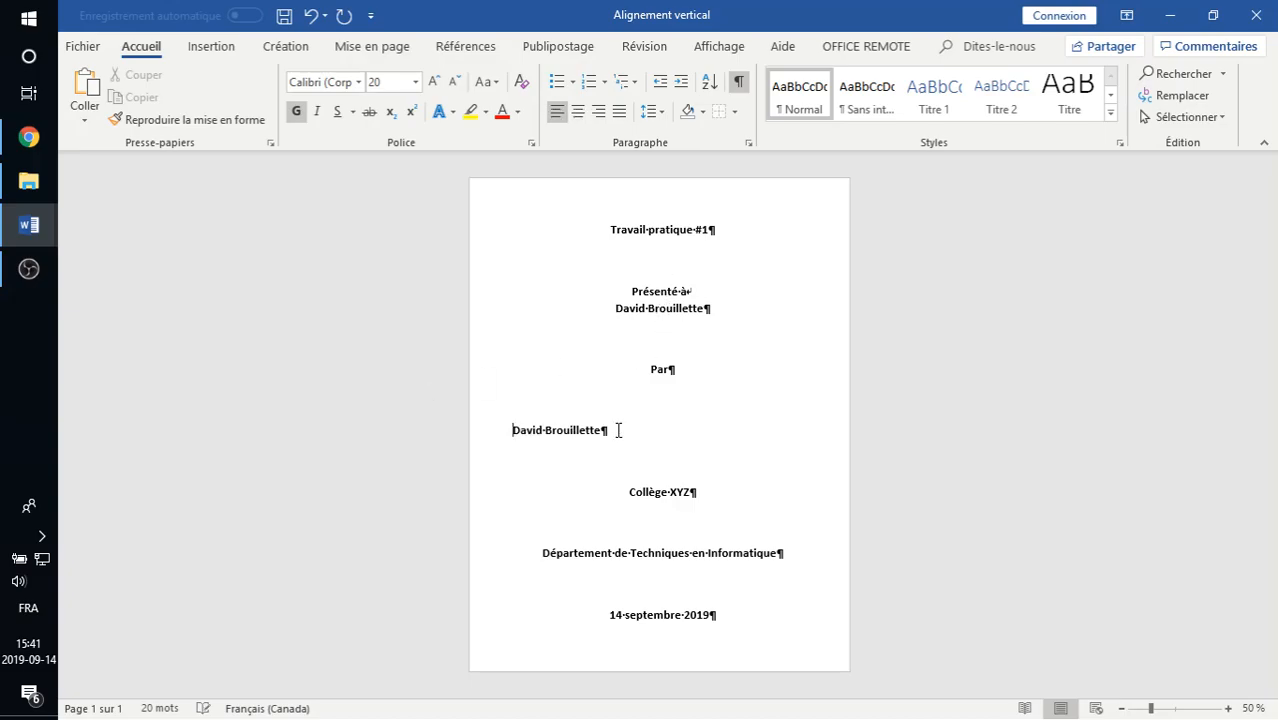
key(BackSpace)
key(shift+Return)
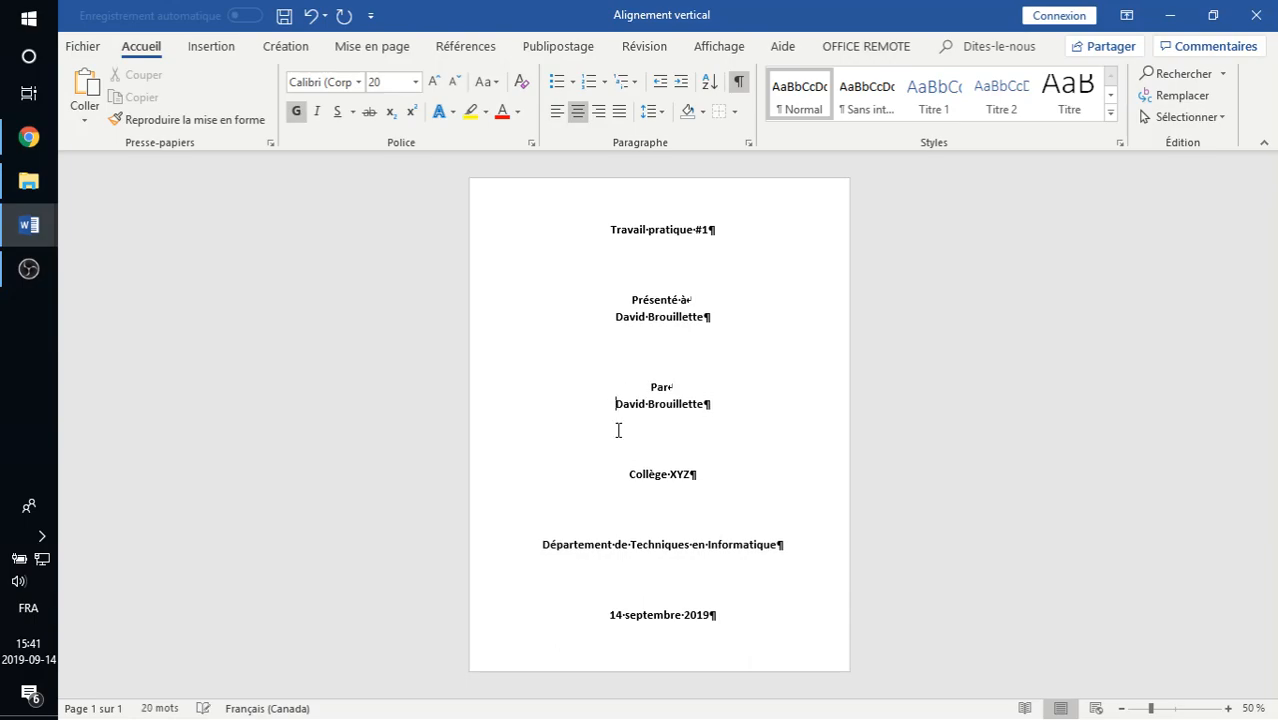
click(542, 547)
key(BackSpace)
key(BackSpace)
key(shift+Return)
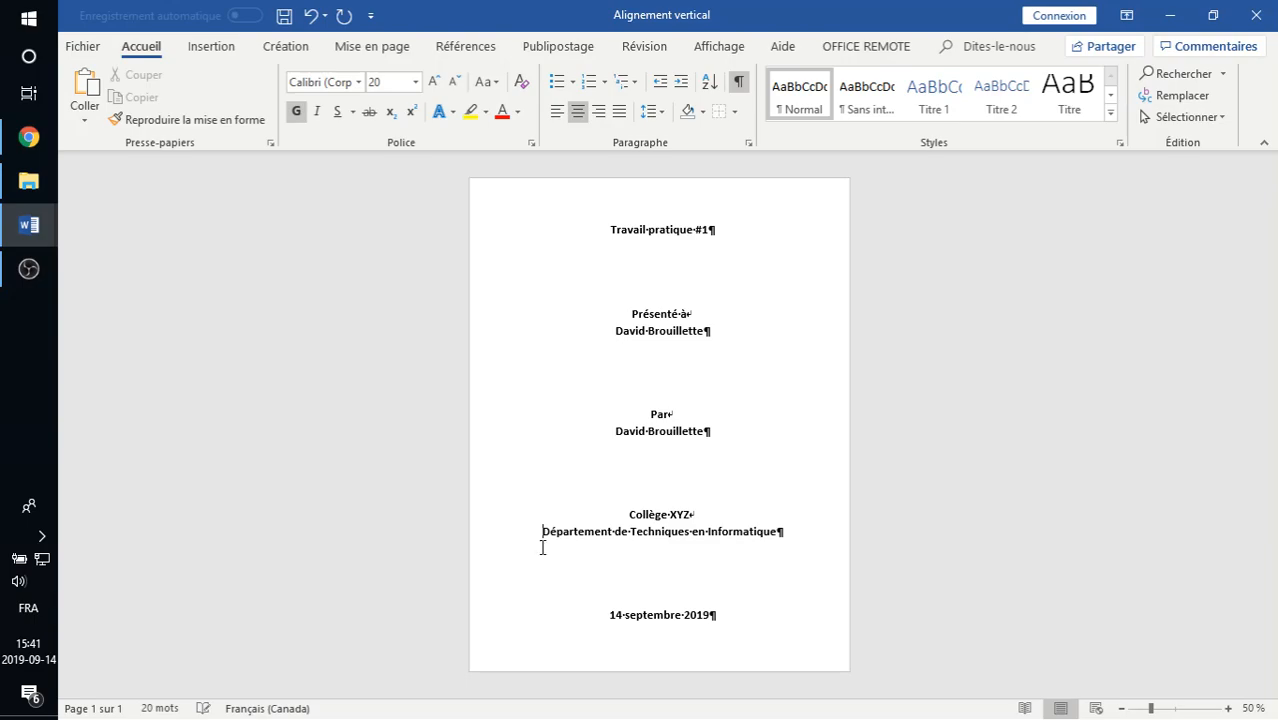
click(609, 615)
key(BackSpace)
key(BackSpace)
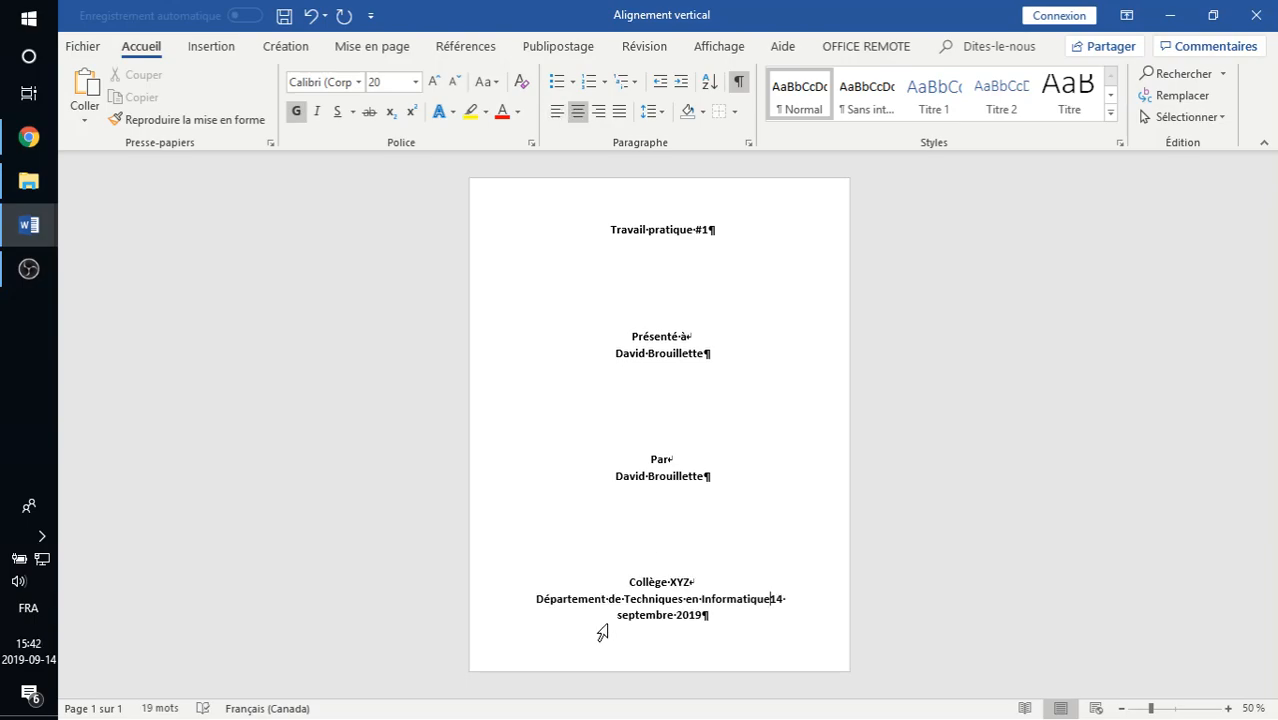
key(shift+Return)
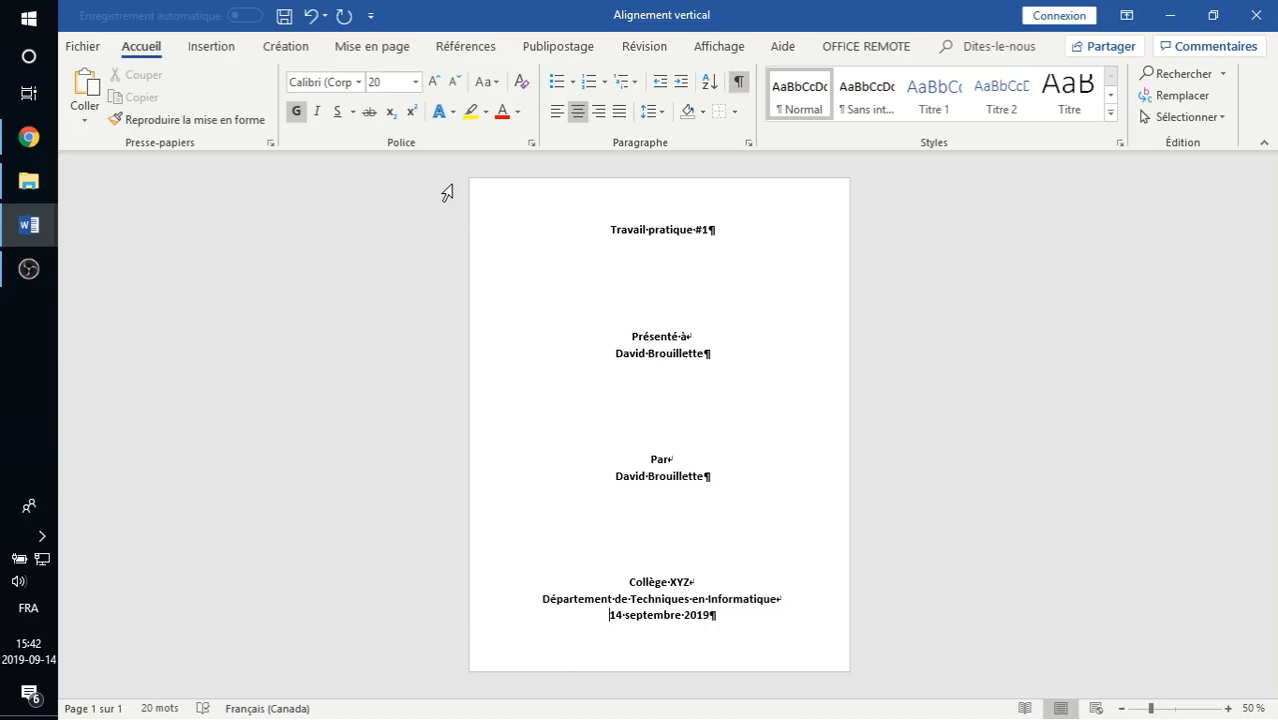
Set the page margins to the Moyennes preset.
click(364, 50)
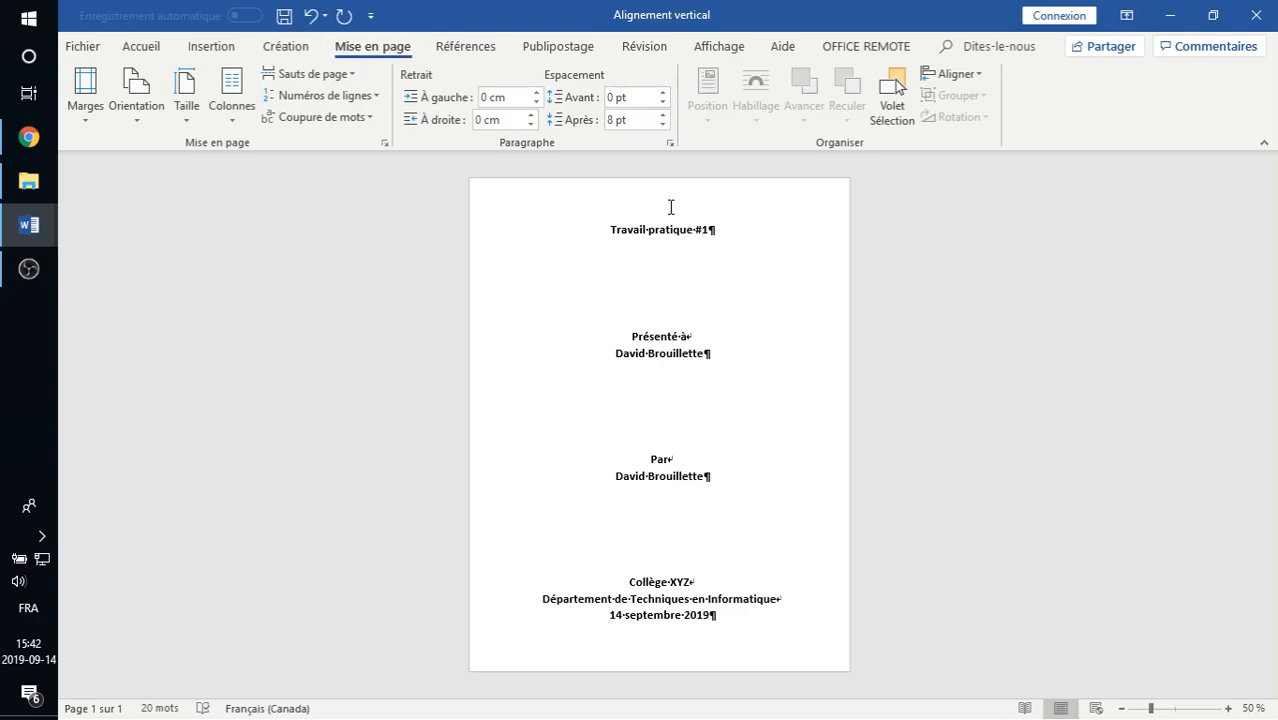
click(75, 120)
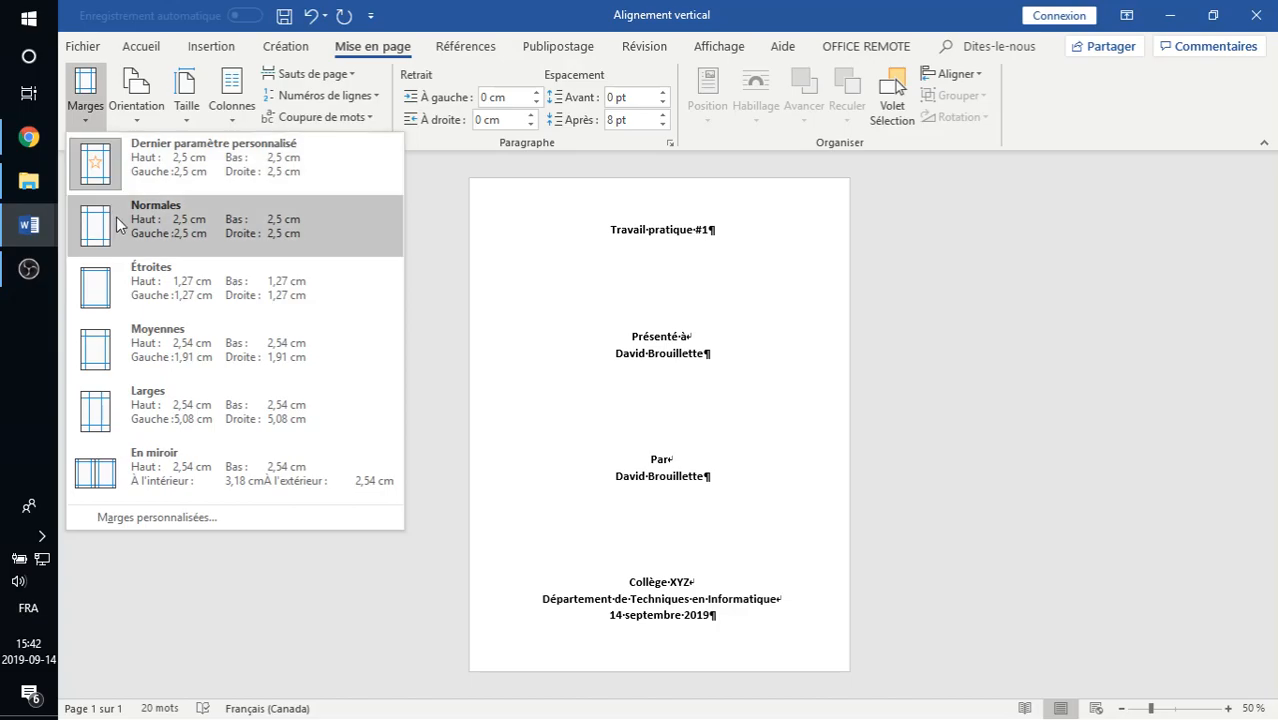
click(104, 286)
click(85, 120)
click(125, 343)
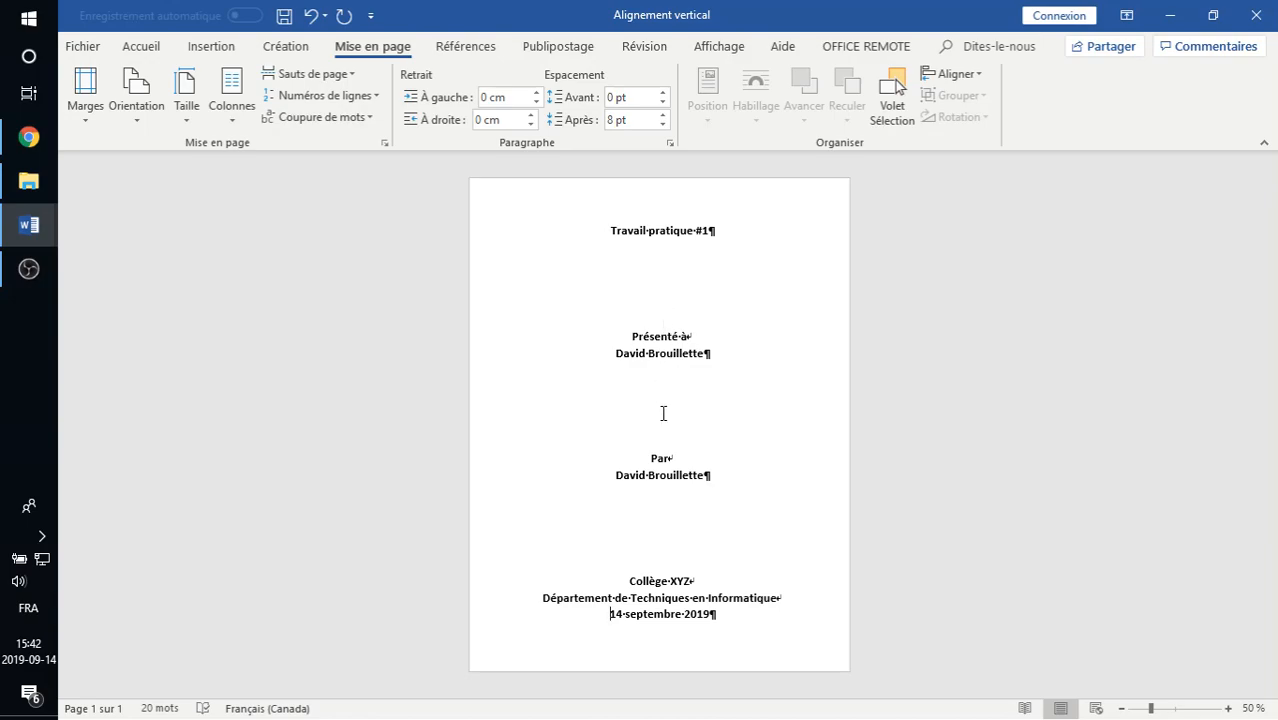
Turn the page to Paysage orientation and select all the cover text.
click(186, 120)
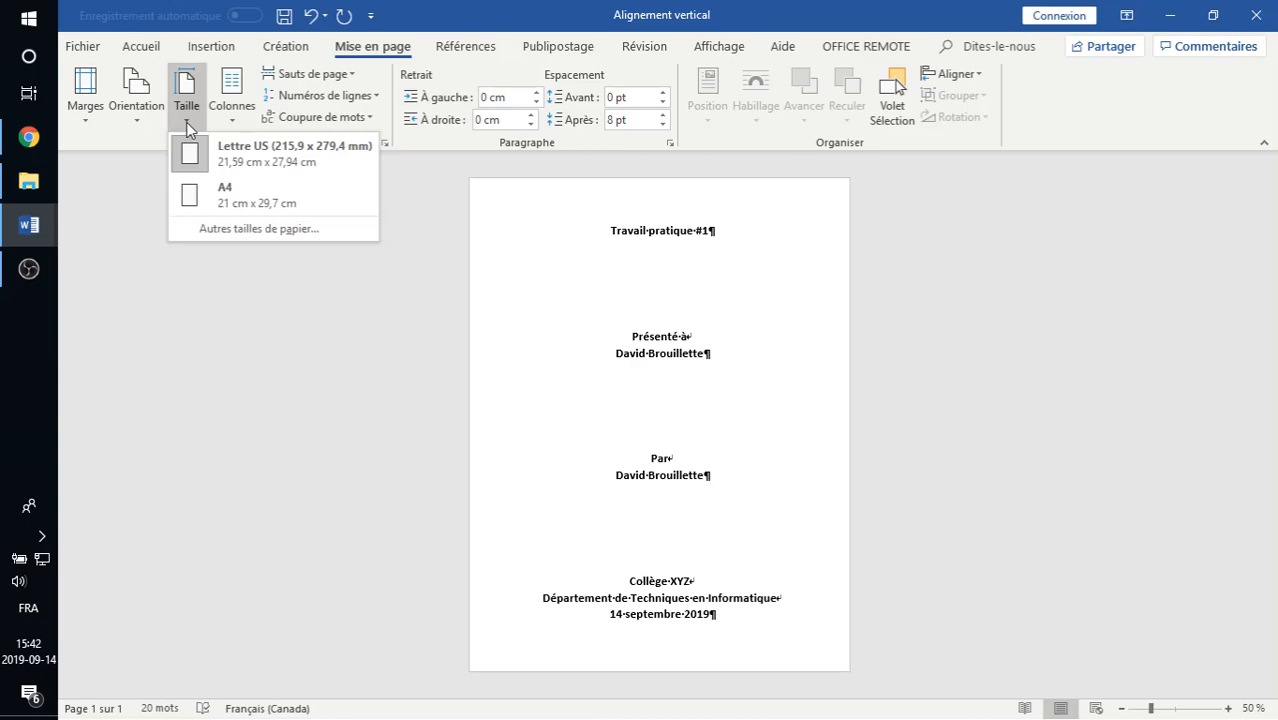
click(186, 122)
click(146, 120)
click(160, 197)
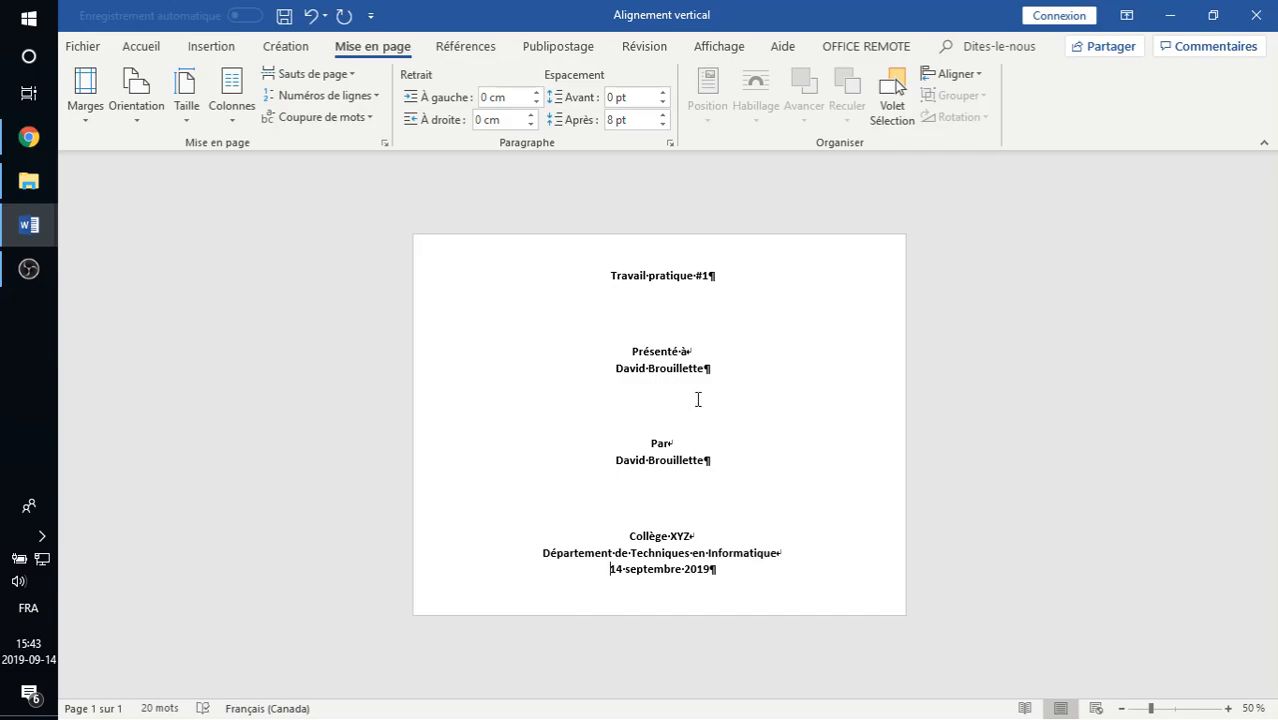
key(ctrl+a)
key(ctrl+c)
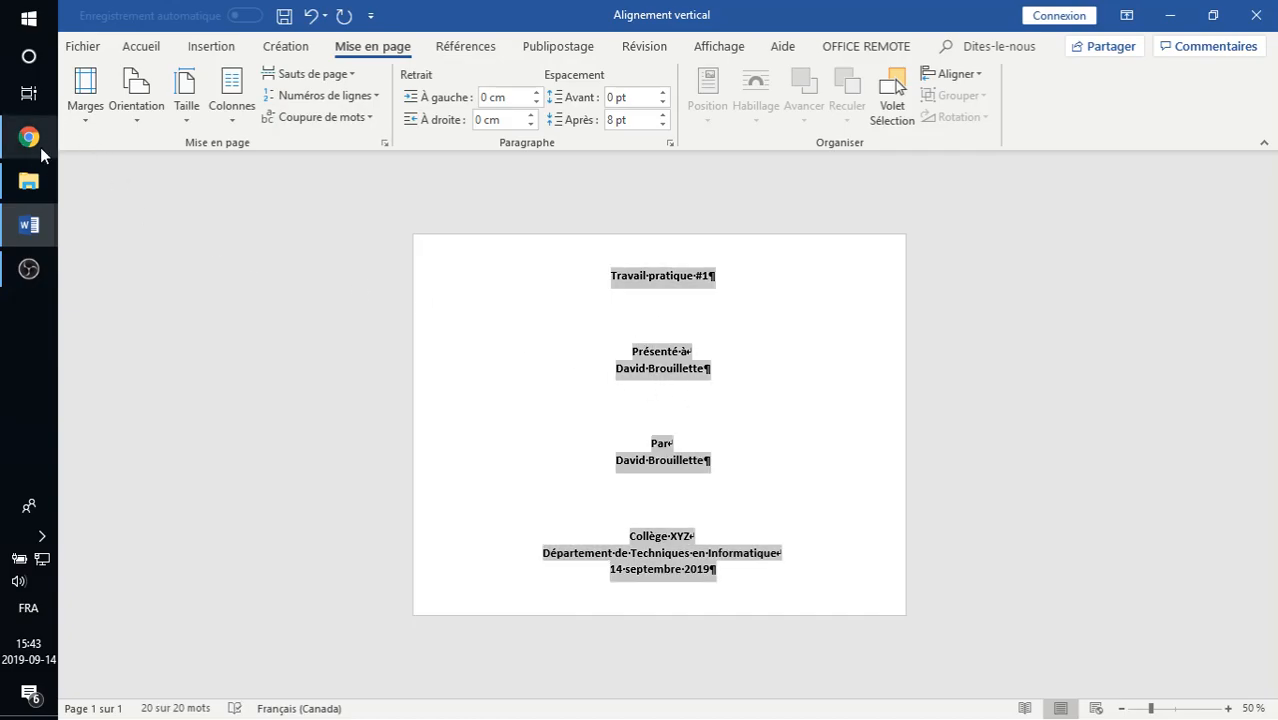
Paste the copied cover text into a new blank document.
mouse_move(28, 225)
click(126, 178)
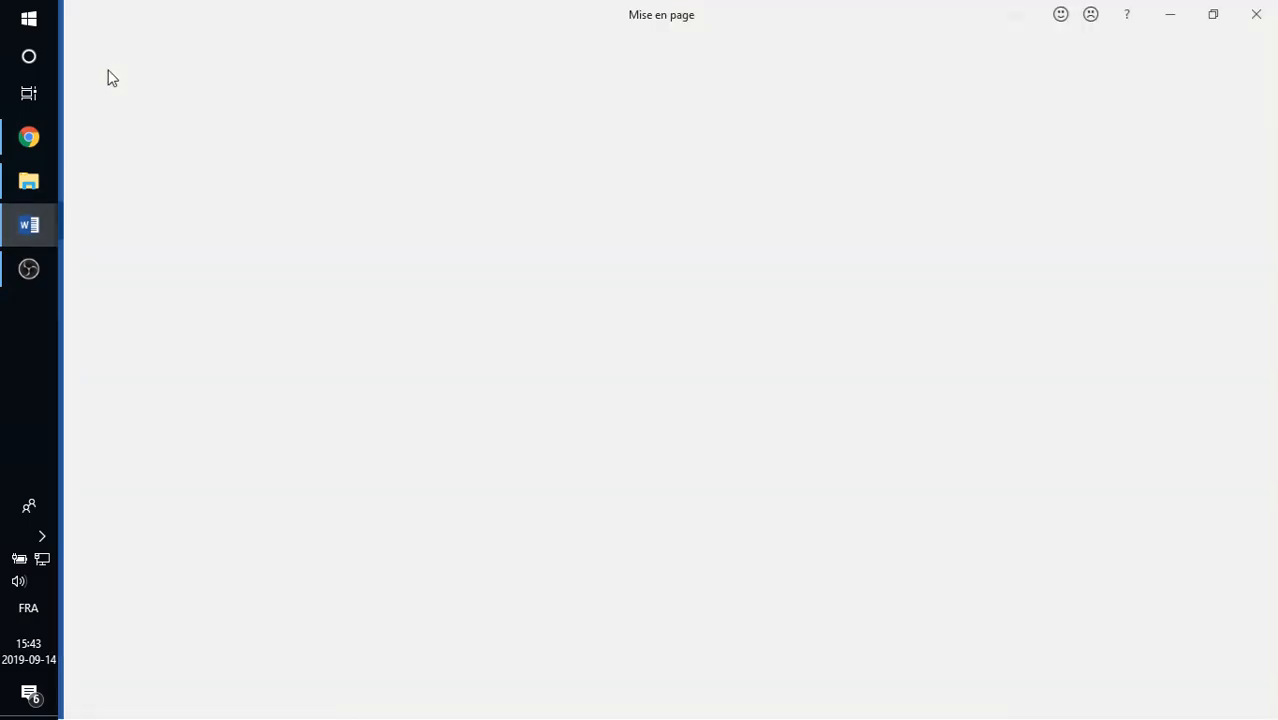
click(118, 138)
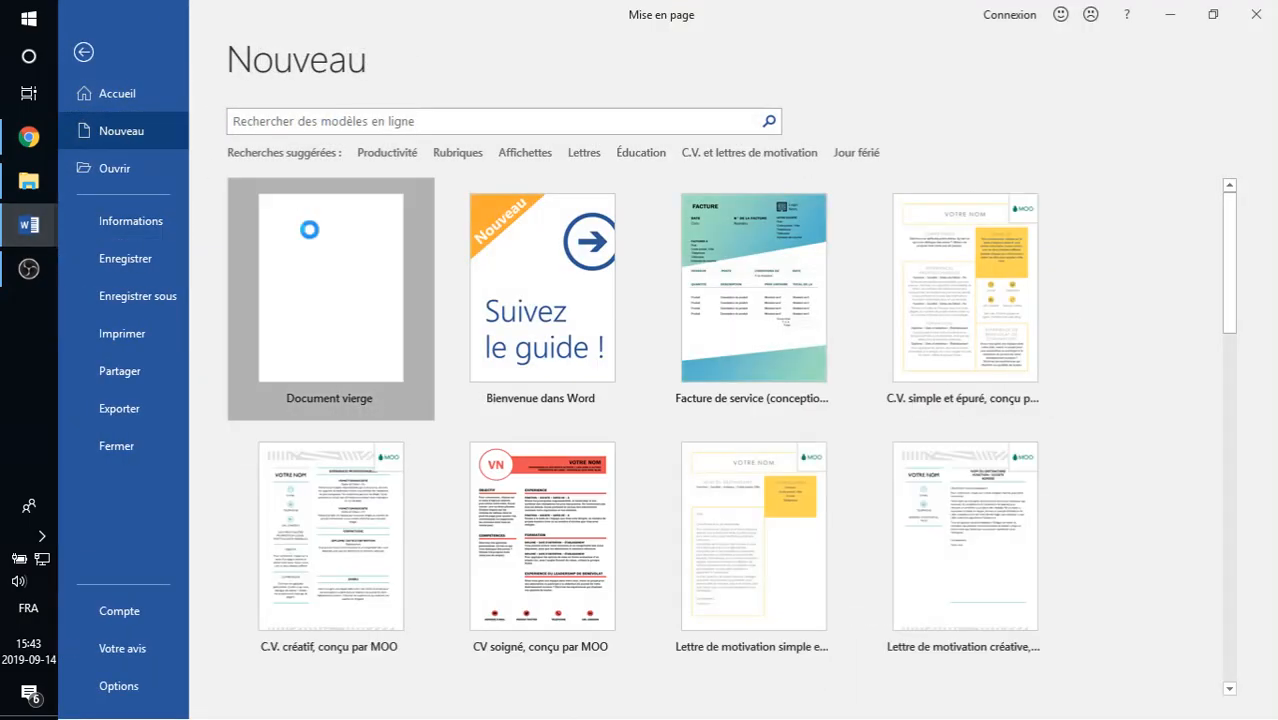
key(ctrl+v)
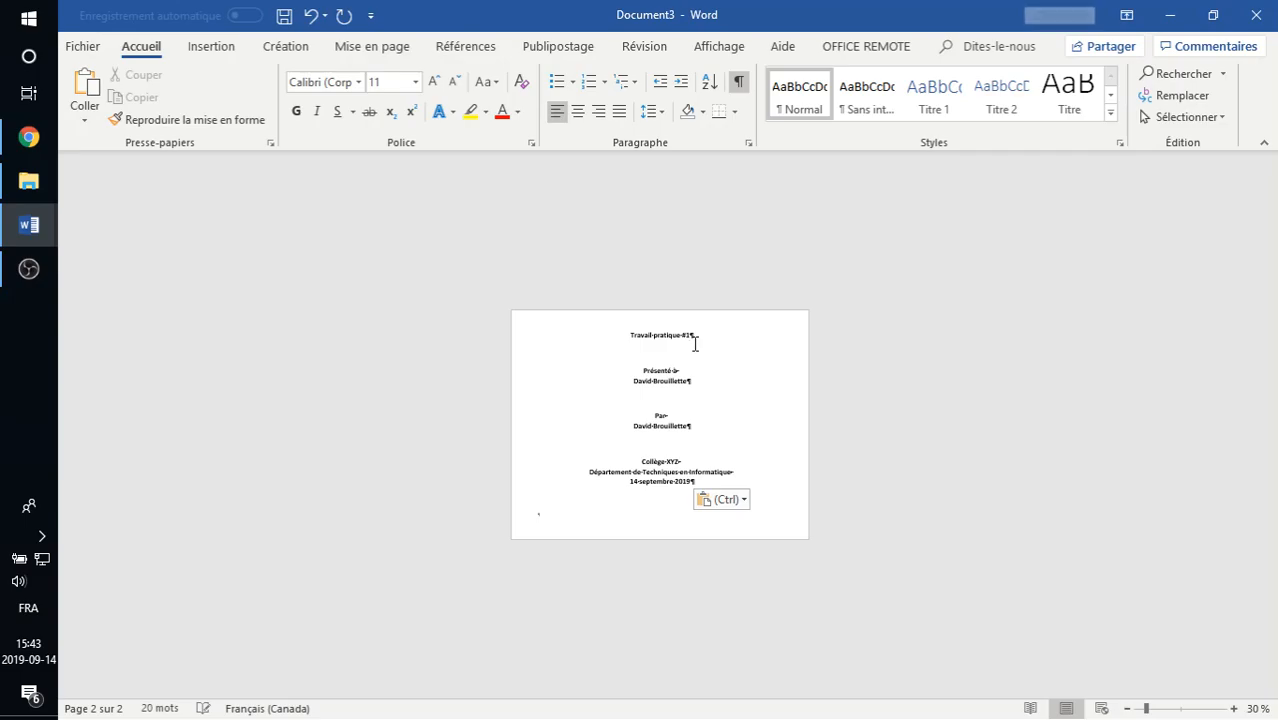
ctrl+scroll(696, 343, up, 3)
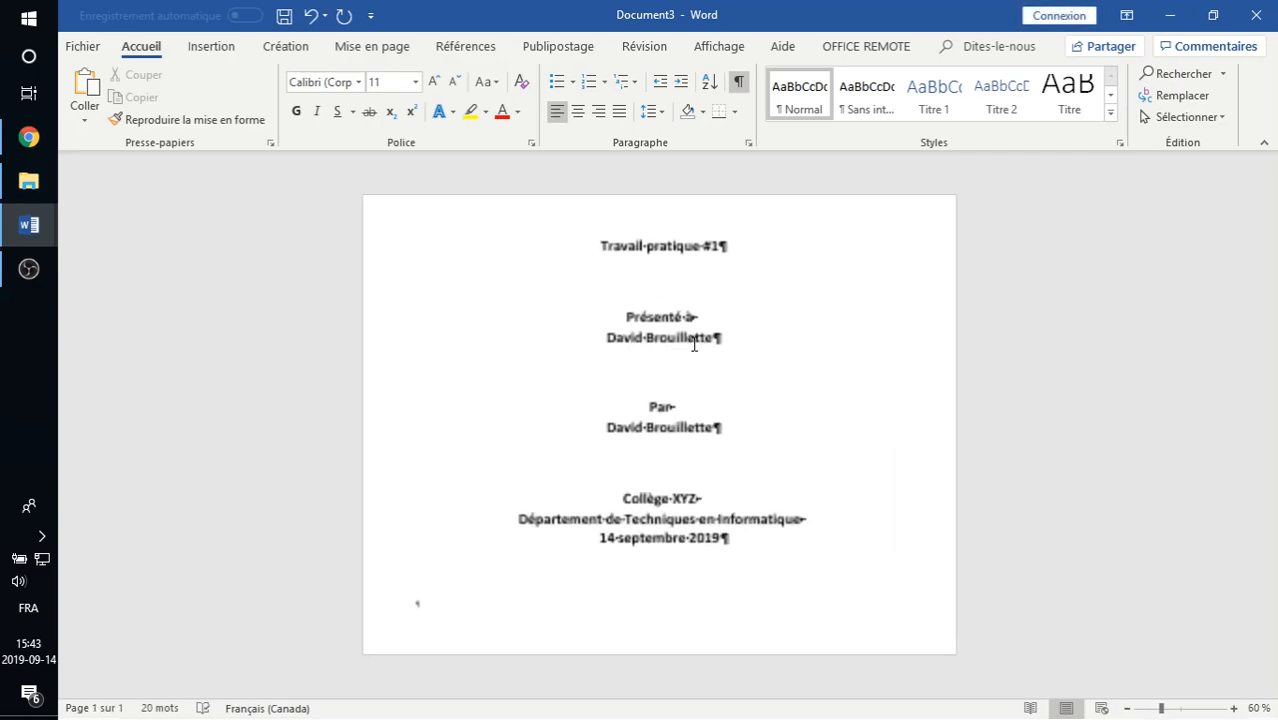
Set the new document's Alignement vertical to Haut and add an empty line under the title.
click(366, 47)
click(384, 145)
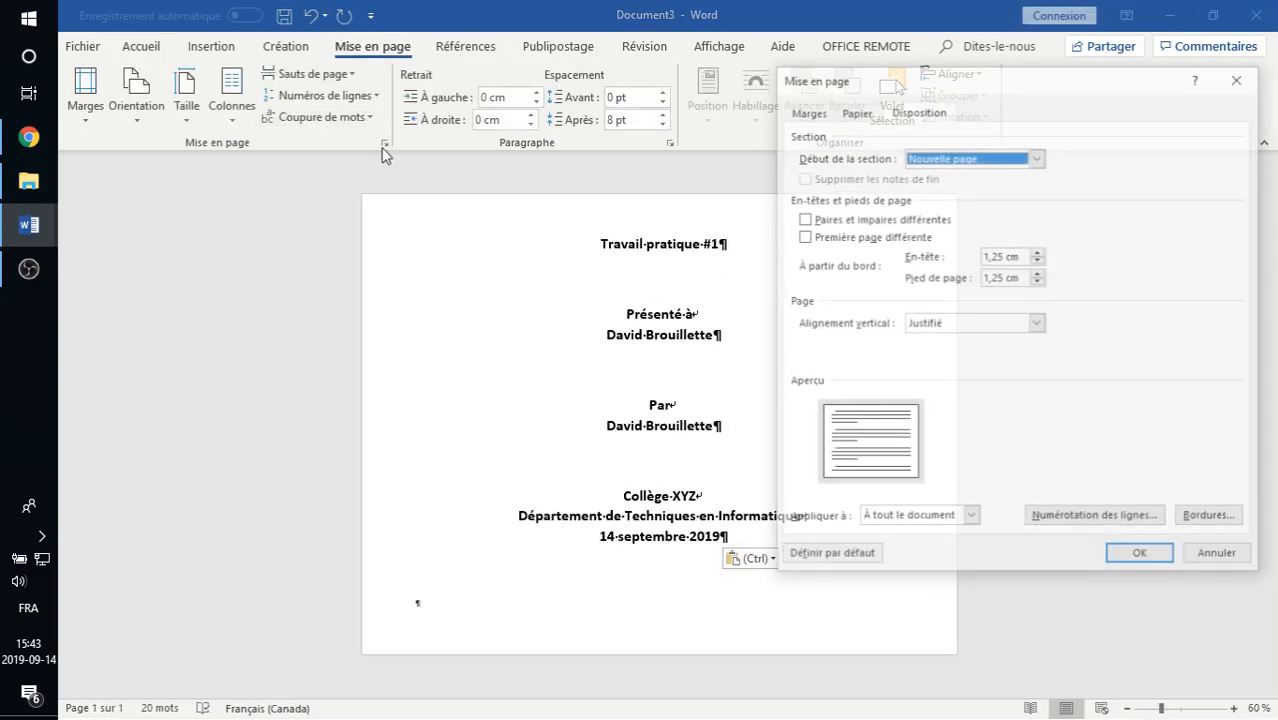
click(948, 323)
click(946, 340)
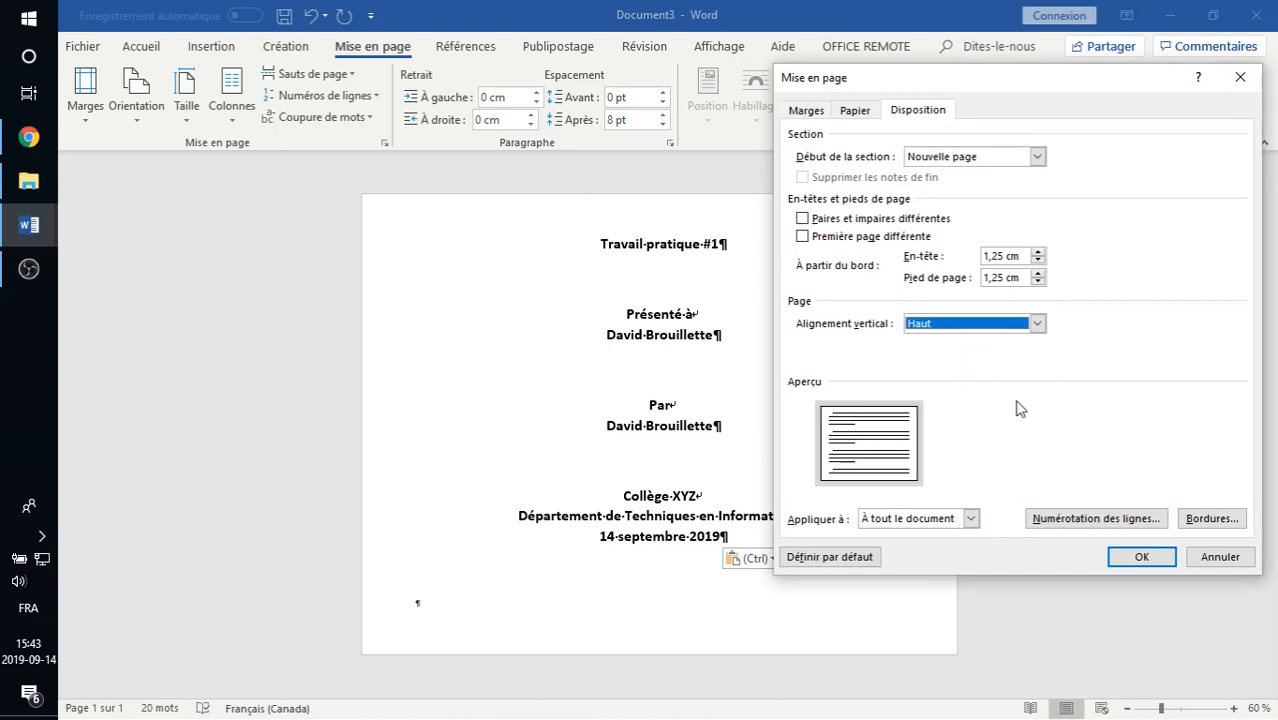
click(1136, 557)
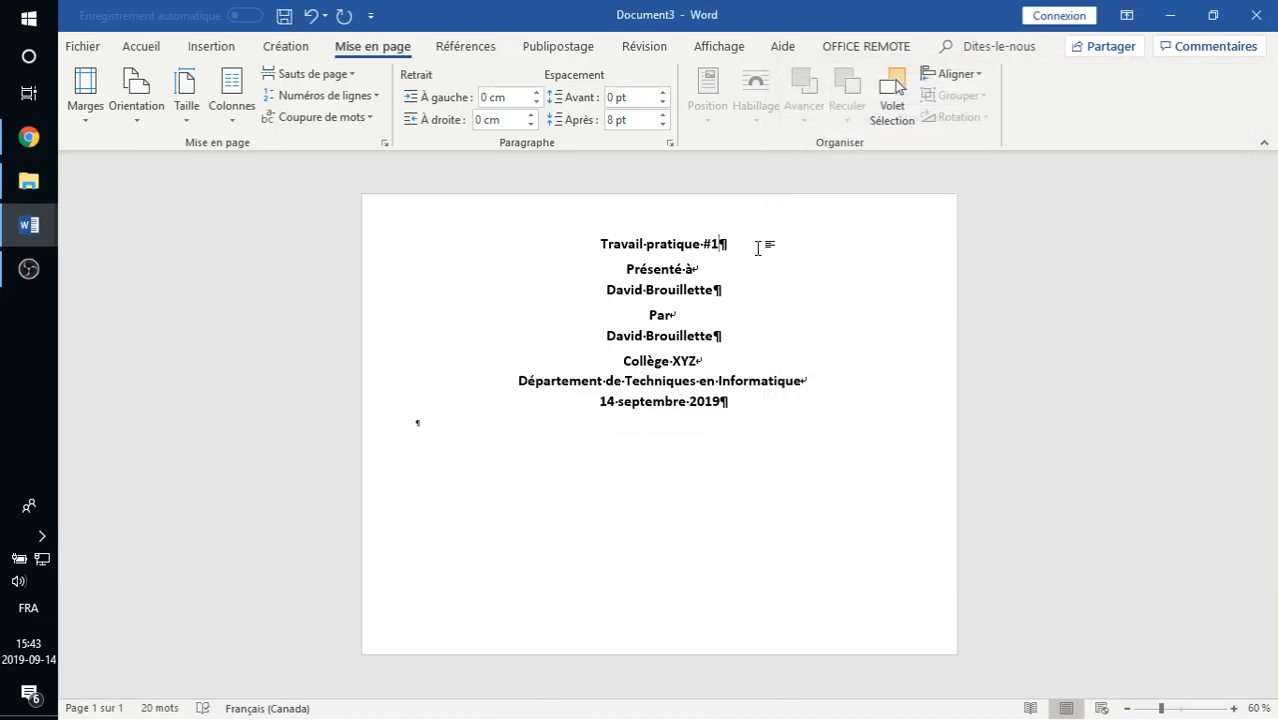
key(Return)
key(Return)
key(Return)
key(Up)
Add and trim empty lines below the recipient, author and title blocks, keeping the college block on page 1.
click(757, 371)
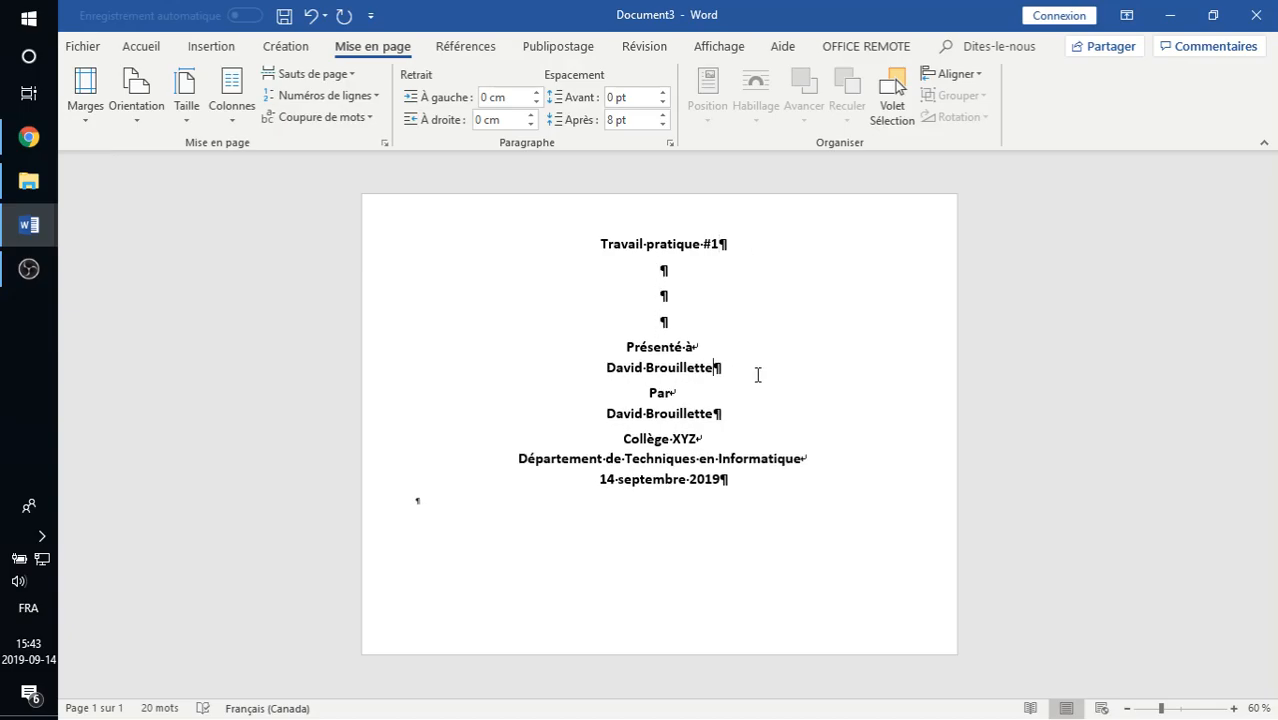
key(Return)
key(Return)
key(Return)
key(Return)
click(750, 516)
key(Return)
key(Return)
key(Return)
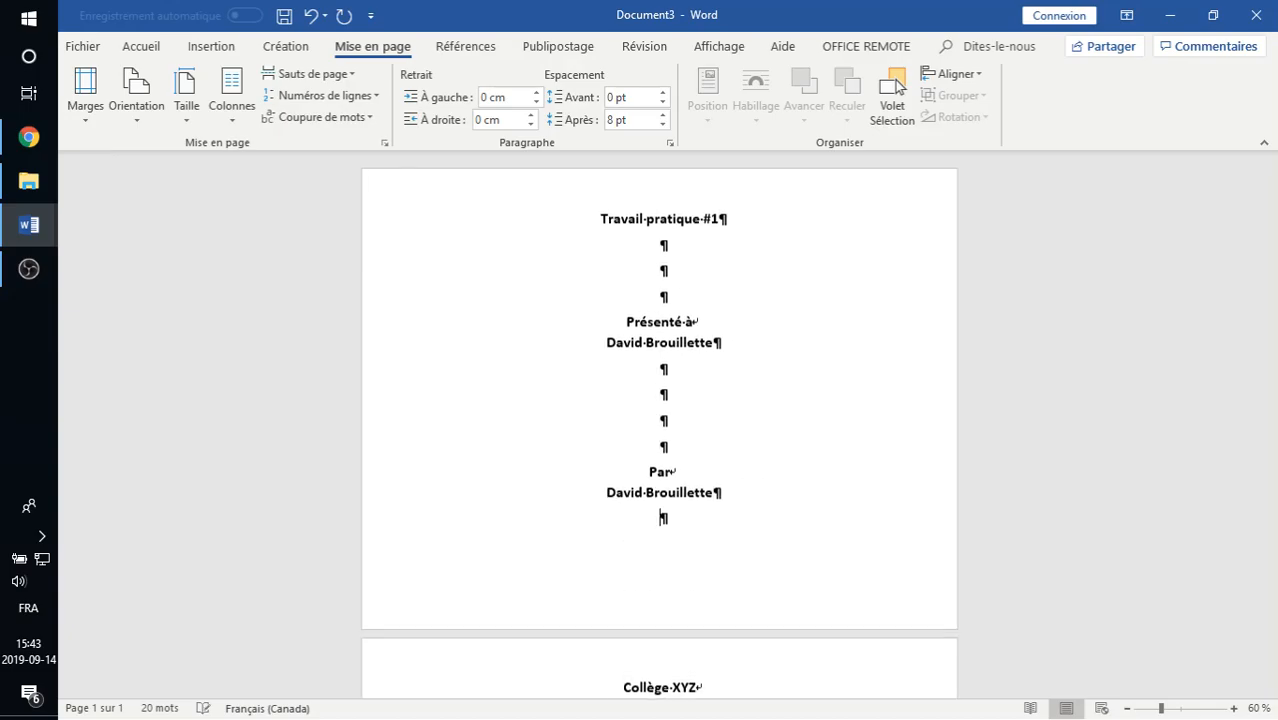
key(BackSpace)
key(BackSpace)
key(BackSpace)
key(BackSpace)
key(BackSpace)
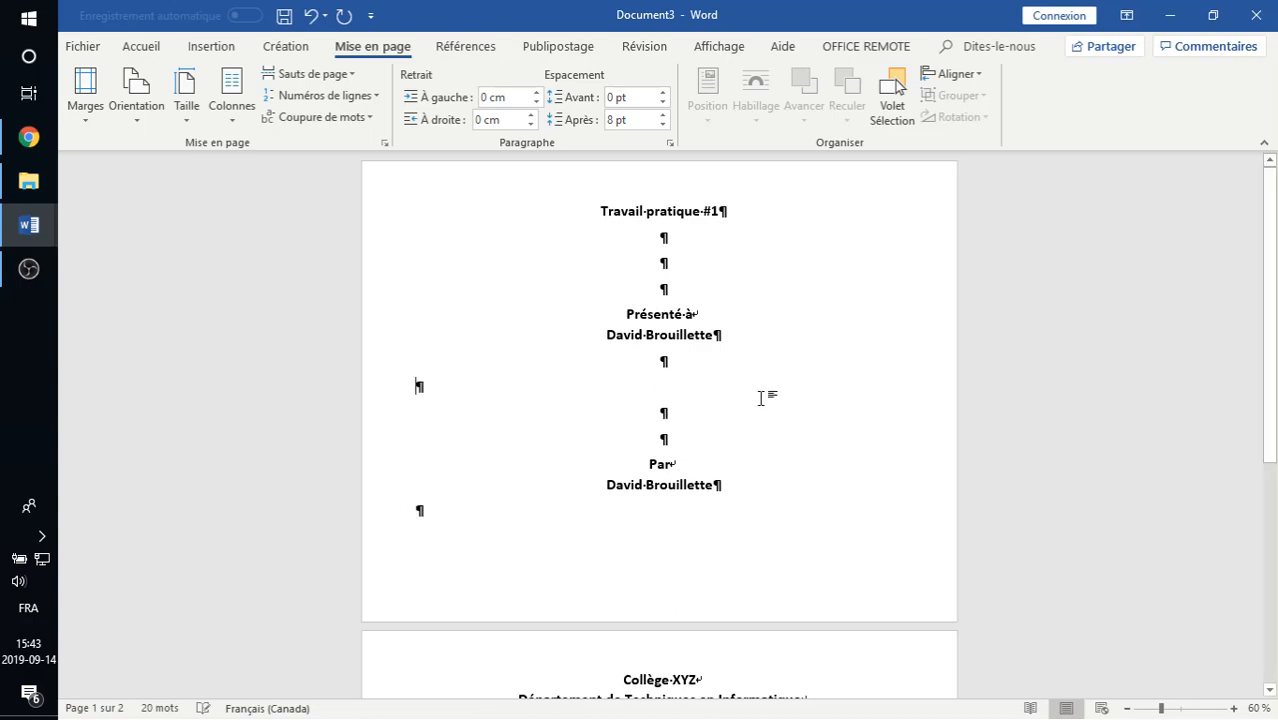
click(758, 510)
key(Return)
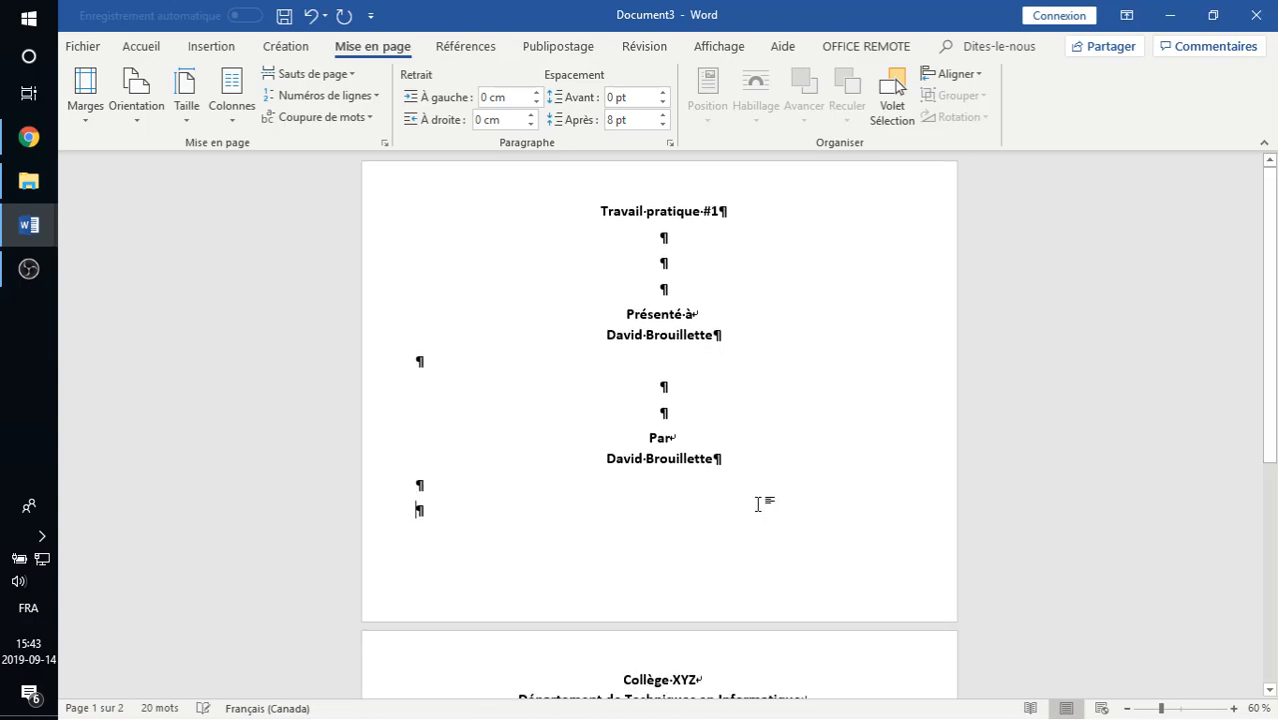
key(BackSpace)
click(725, 302)
key(BackSpace)
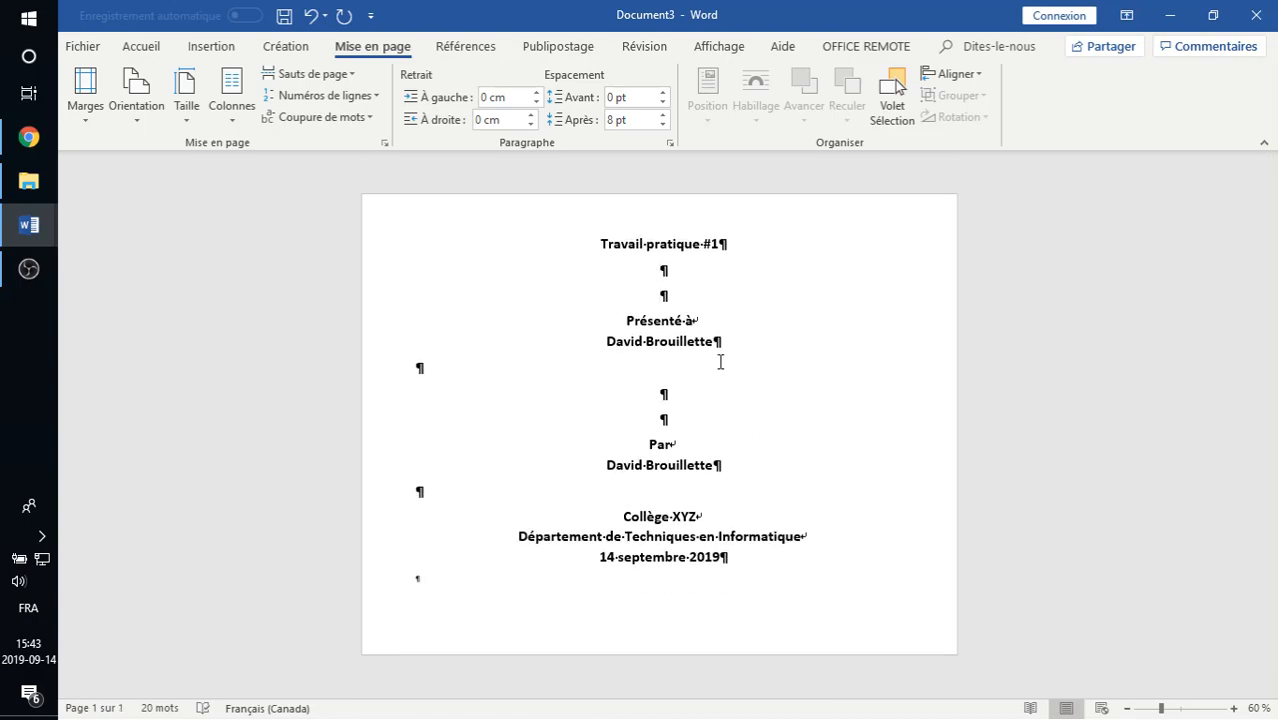
Turn the page back to Portrait, leaving the margins unchanged.
click(126, 125)
click(143, 158)
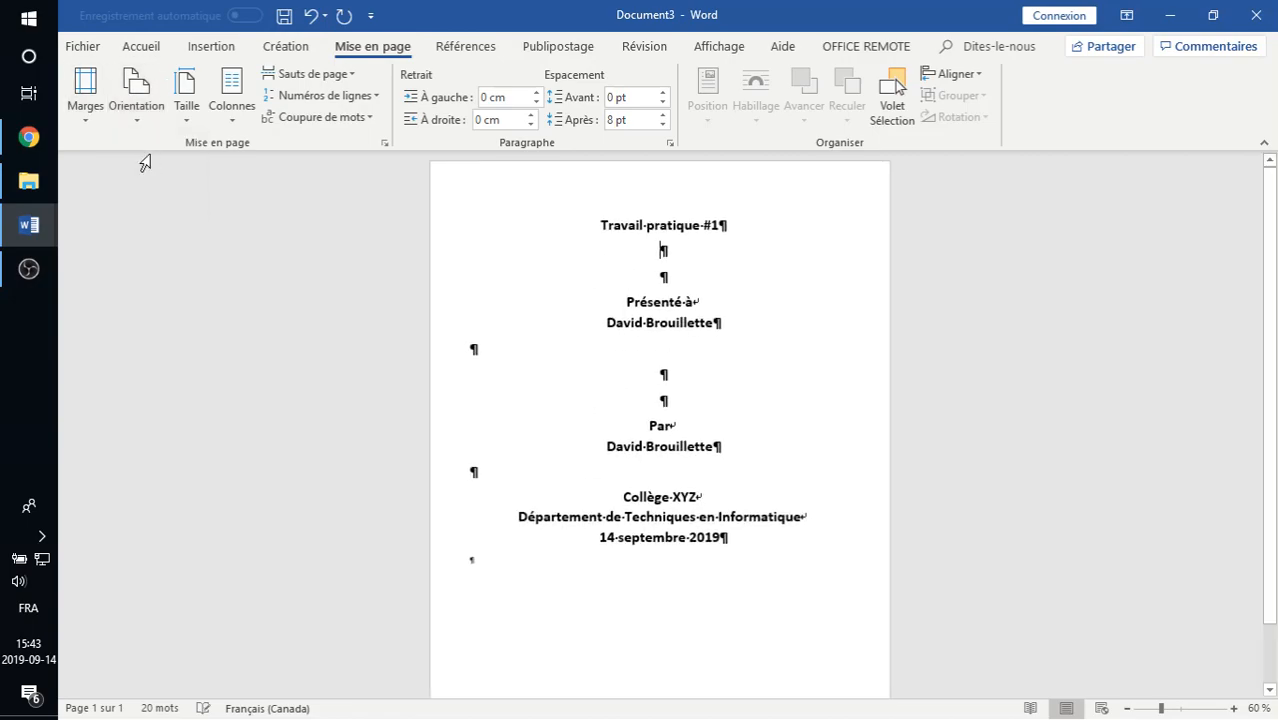
click(72, 116)
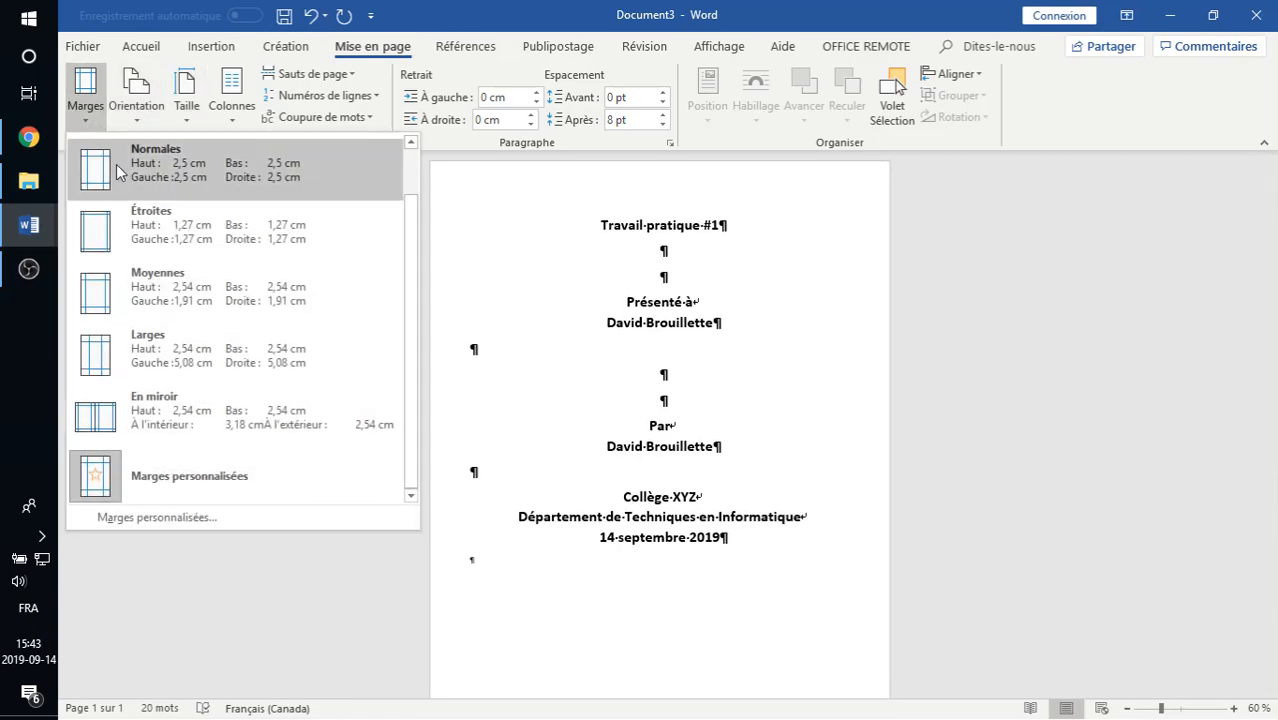
click(163, 228)
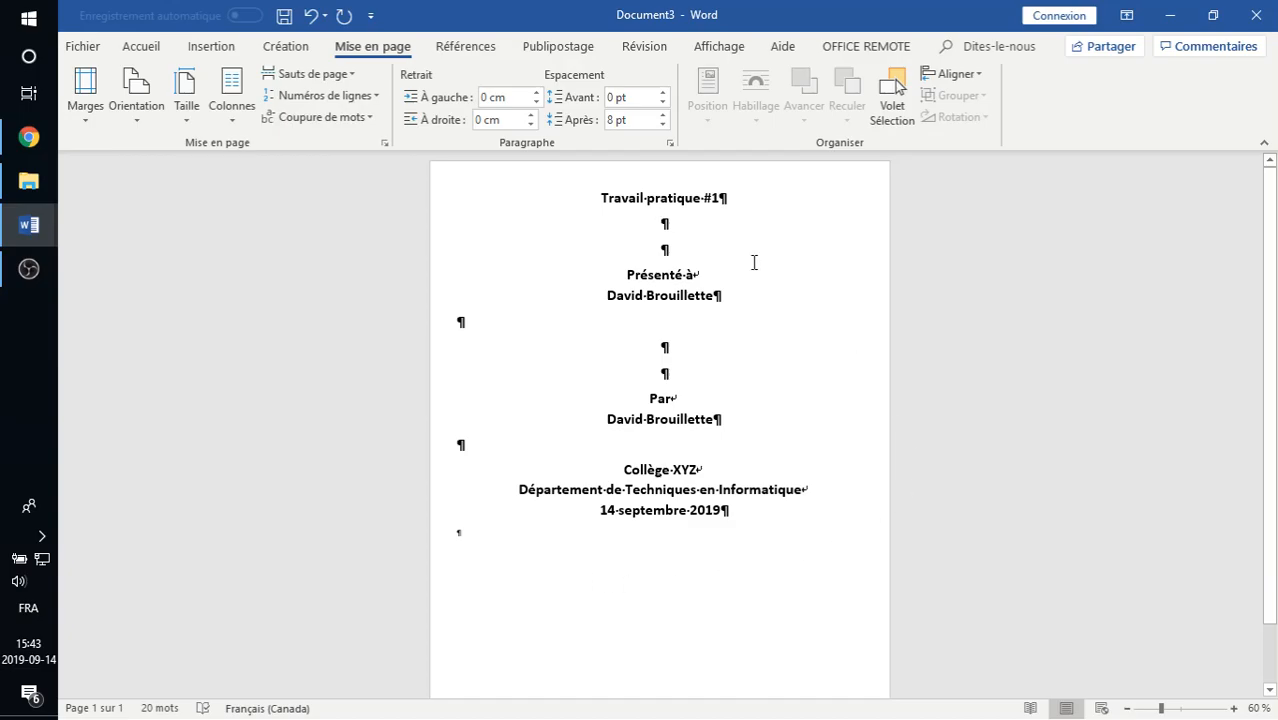
Add one more empty line under the title, the recipient block and the author block.
click(712, 241)
key(Return)
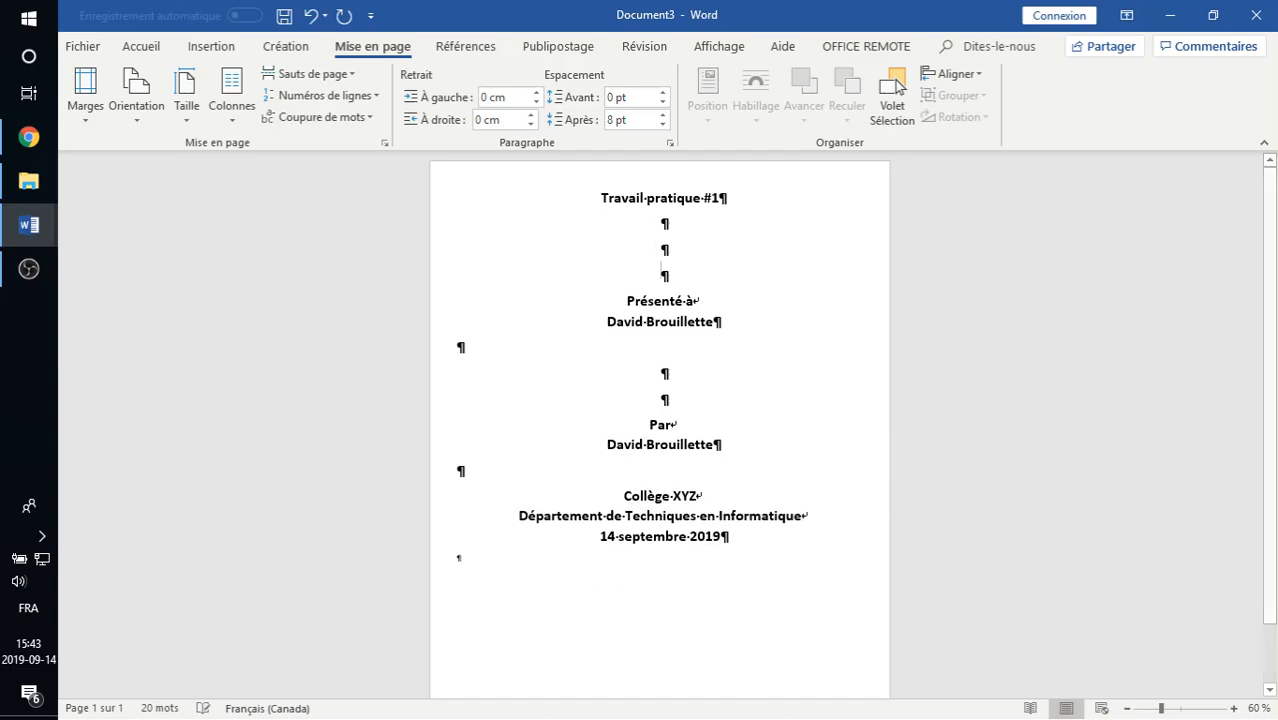
click(690, 360)
key(Return)
click(727, 502)
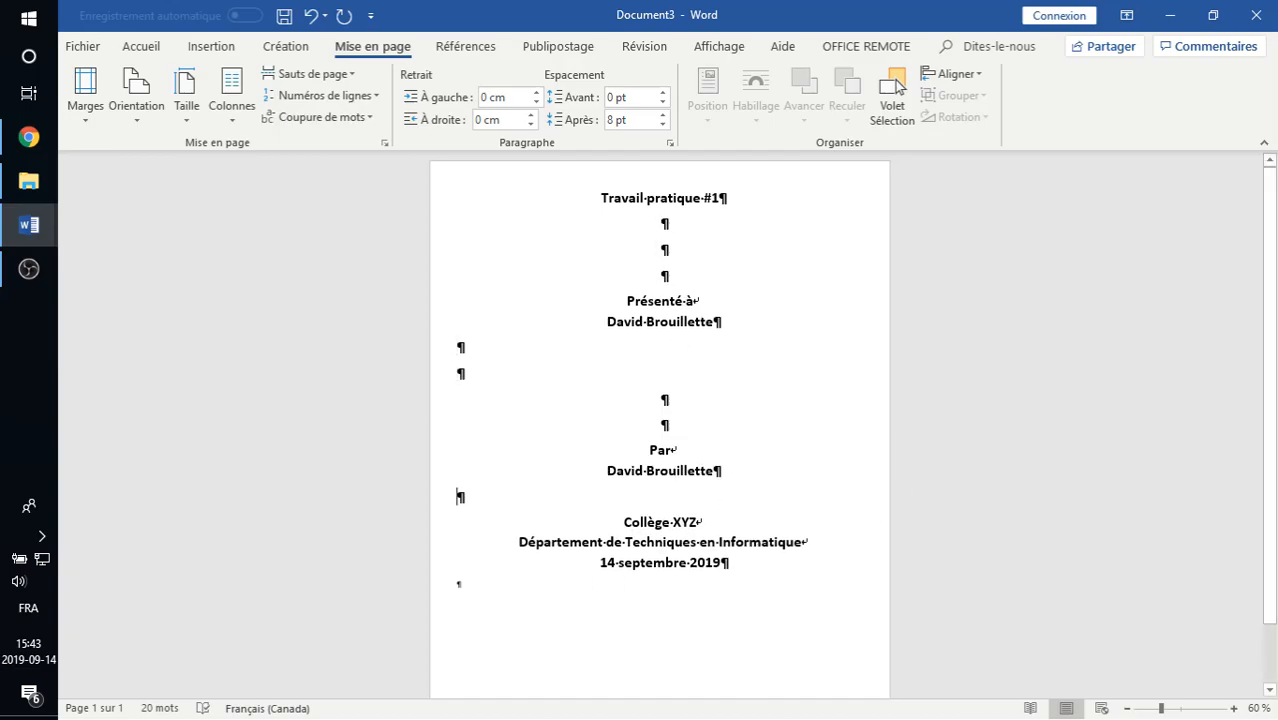
key(Return)
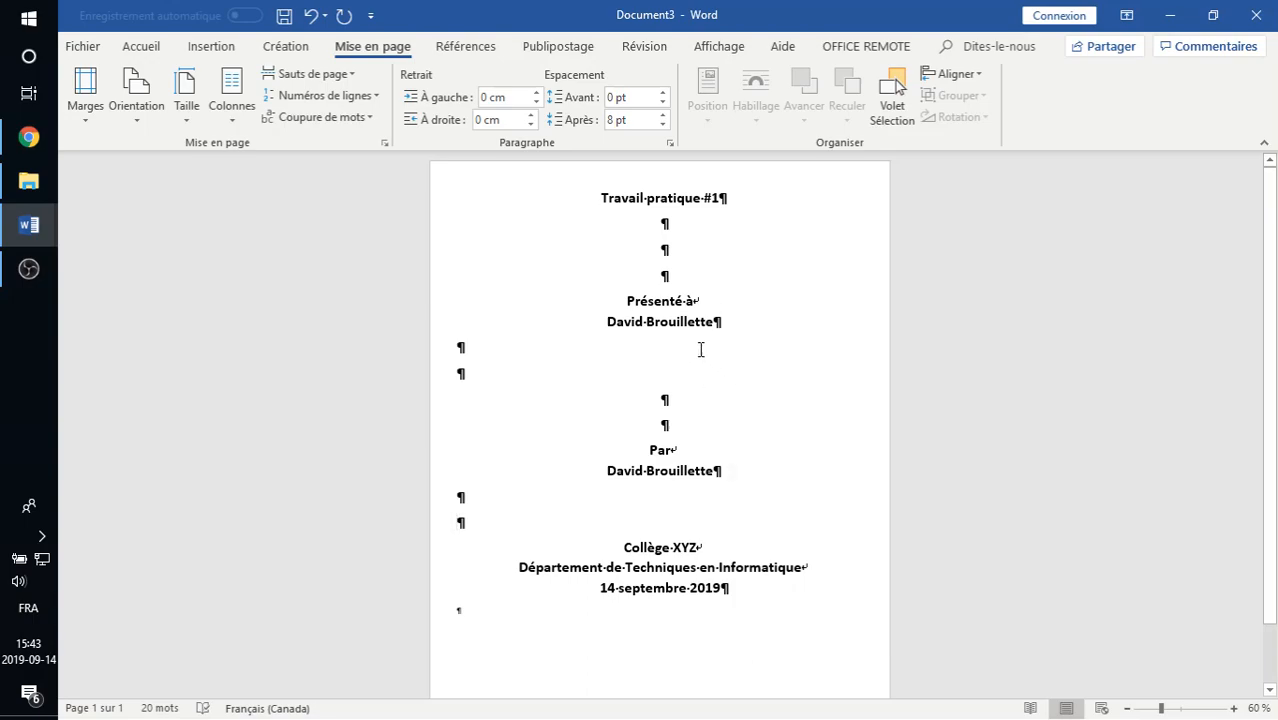
In the 'Alignement vertical' document, set the page orientation back to Portrait.
mouse_move(42, 231)
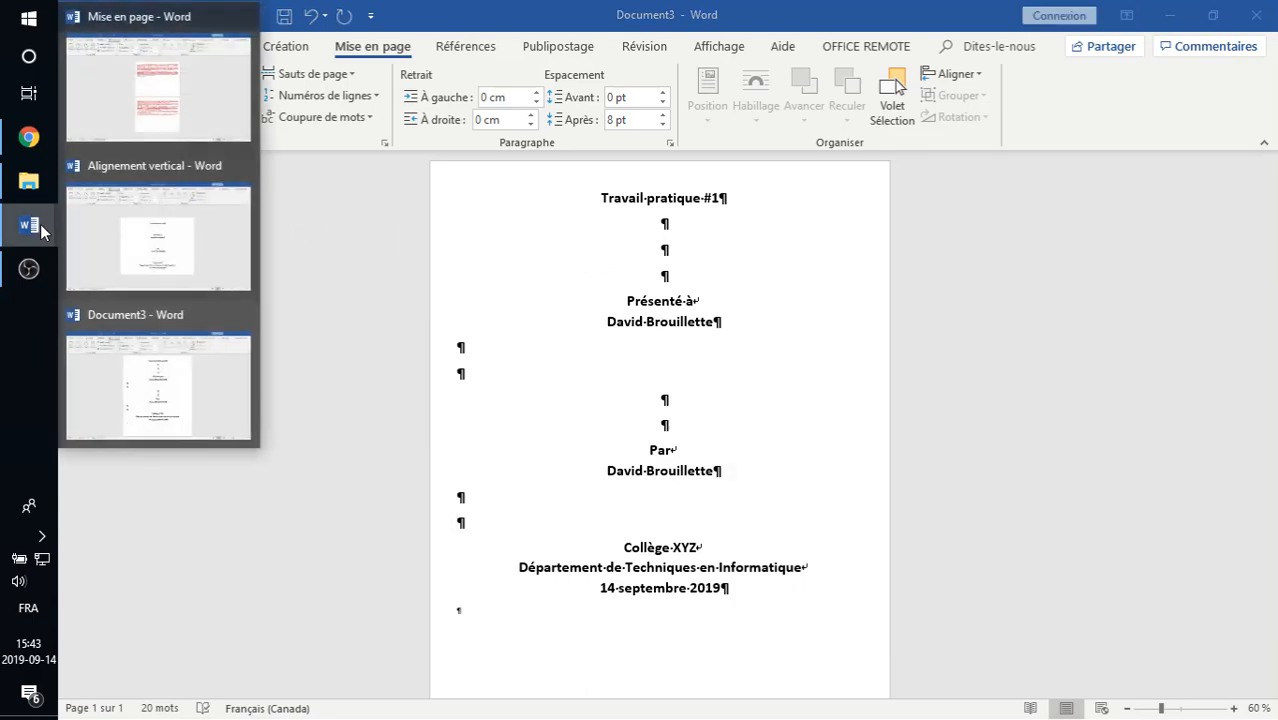
click(171, 237)
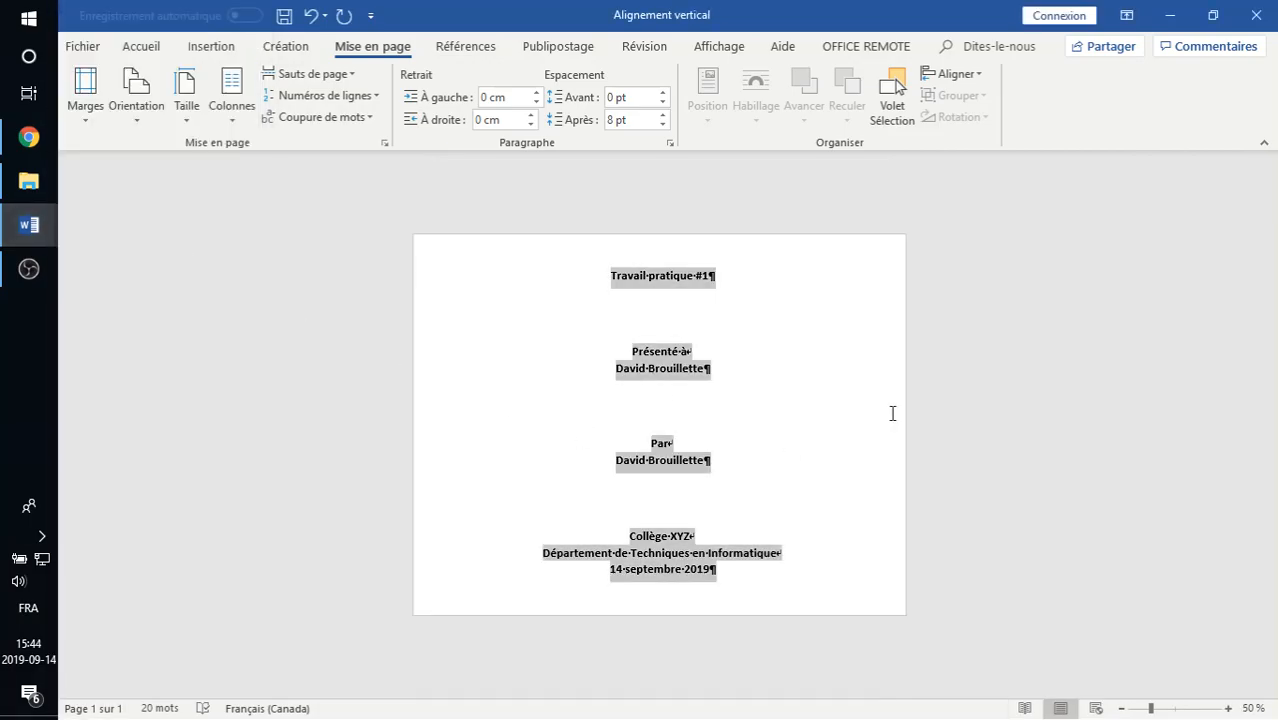
click(672, 403)
click(204, 125)
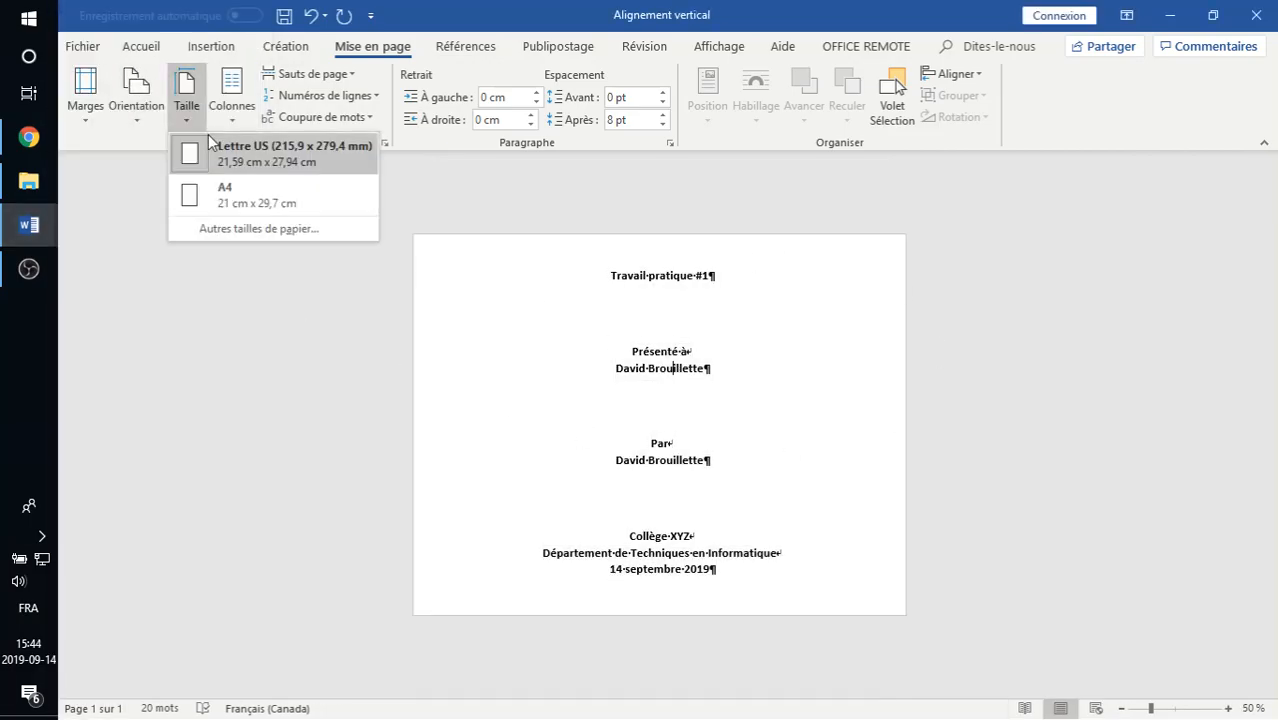
click(136, 100)
click(138, 158)
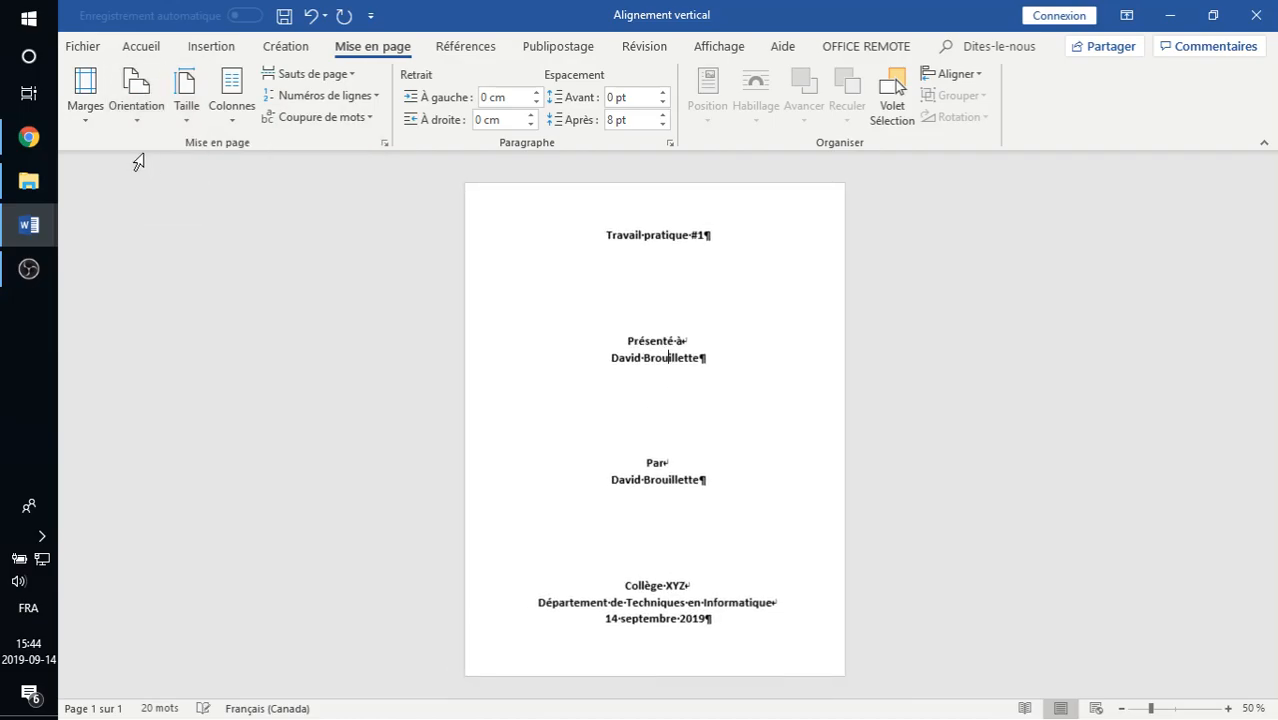